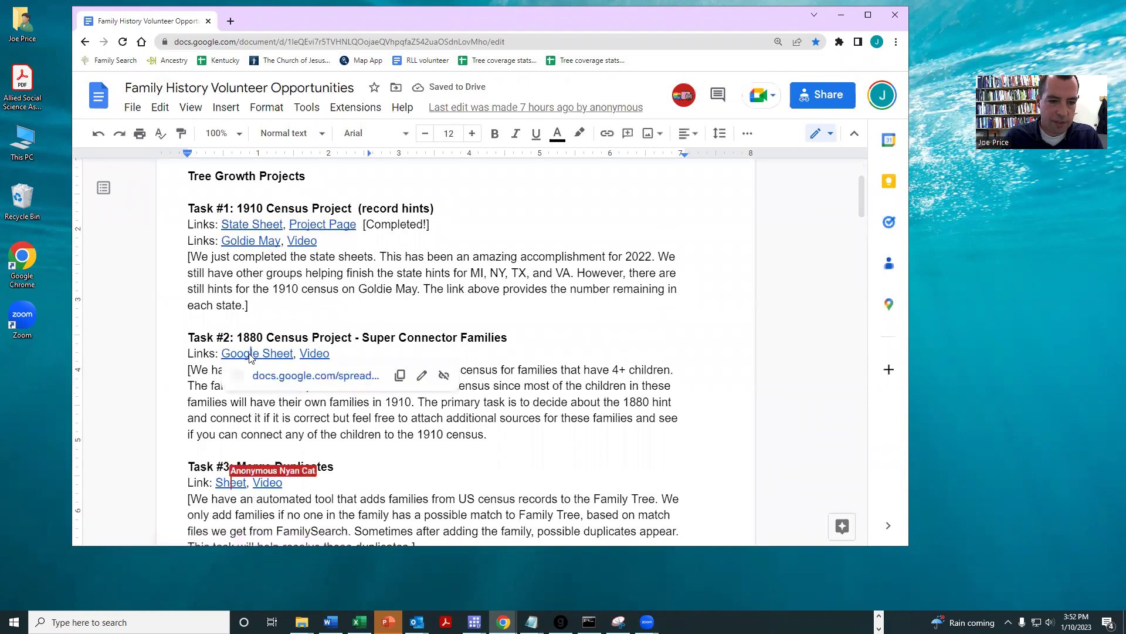
- Open the 1880 super connector families tracker, then the District of Columbia census hints sheet
click(281, 371)
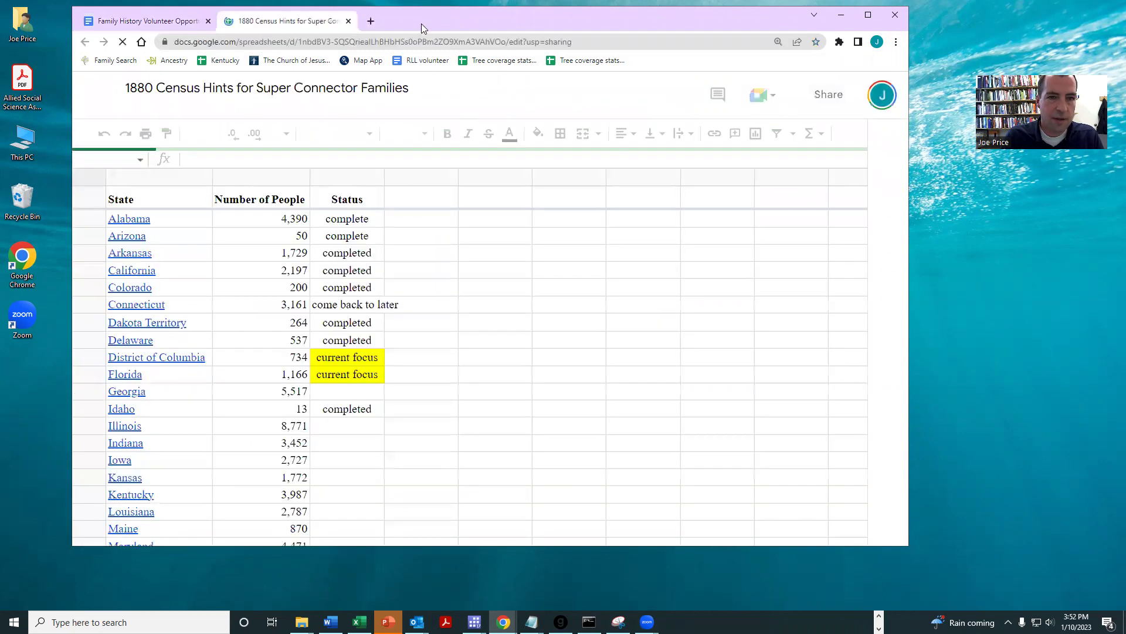
drag(415, 19, 389, 17)
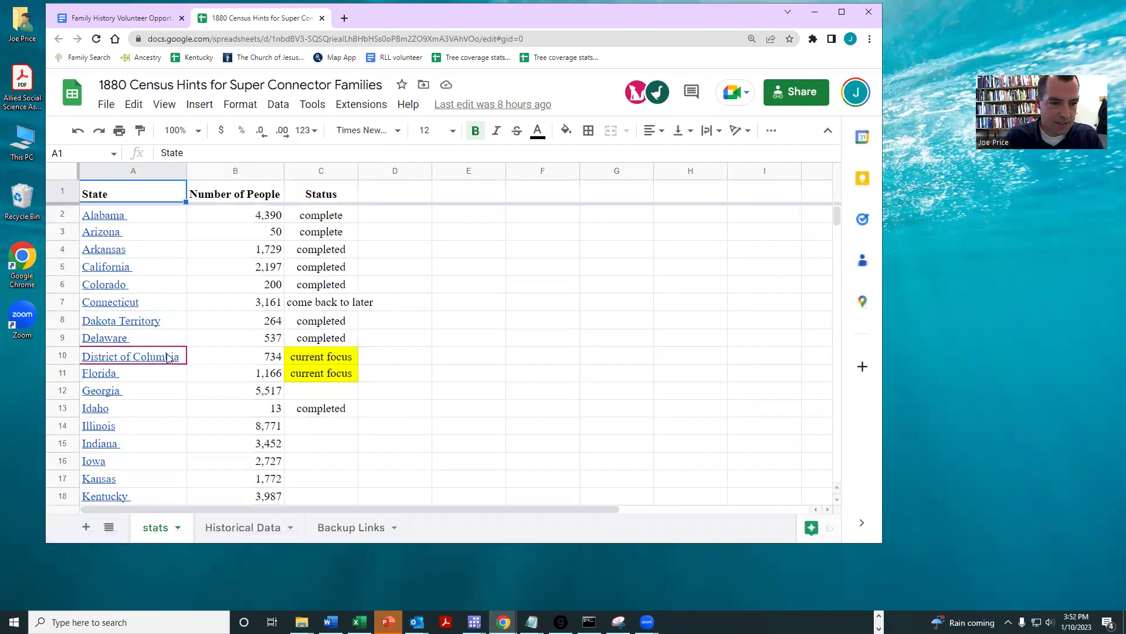
click(146, 359)
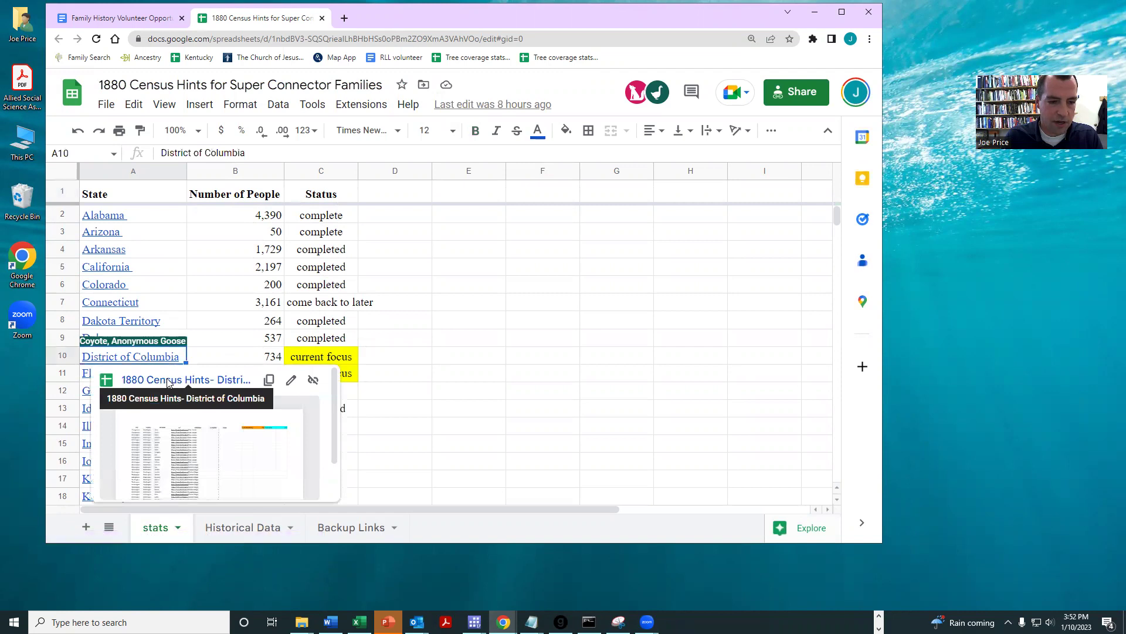
click(167, 380)
click(182, 18)
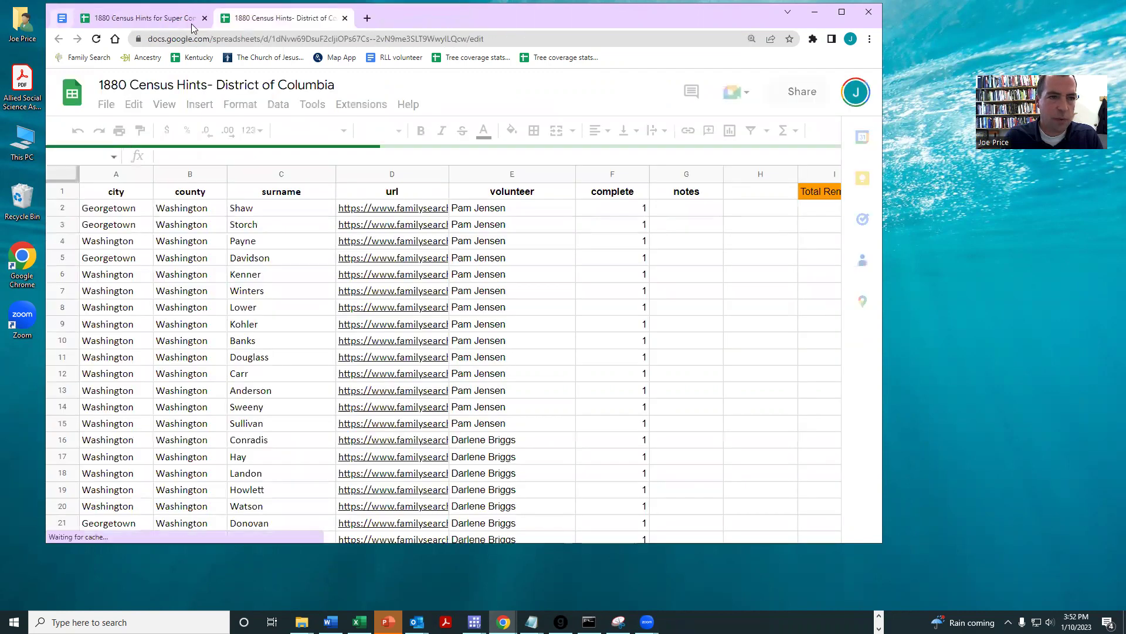
- Close the state tracker tab and widen the window to show the totals columns
click(182, 18)
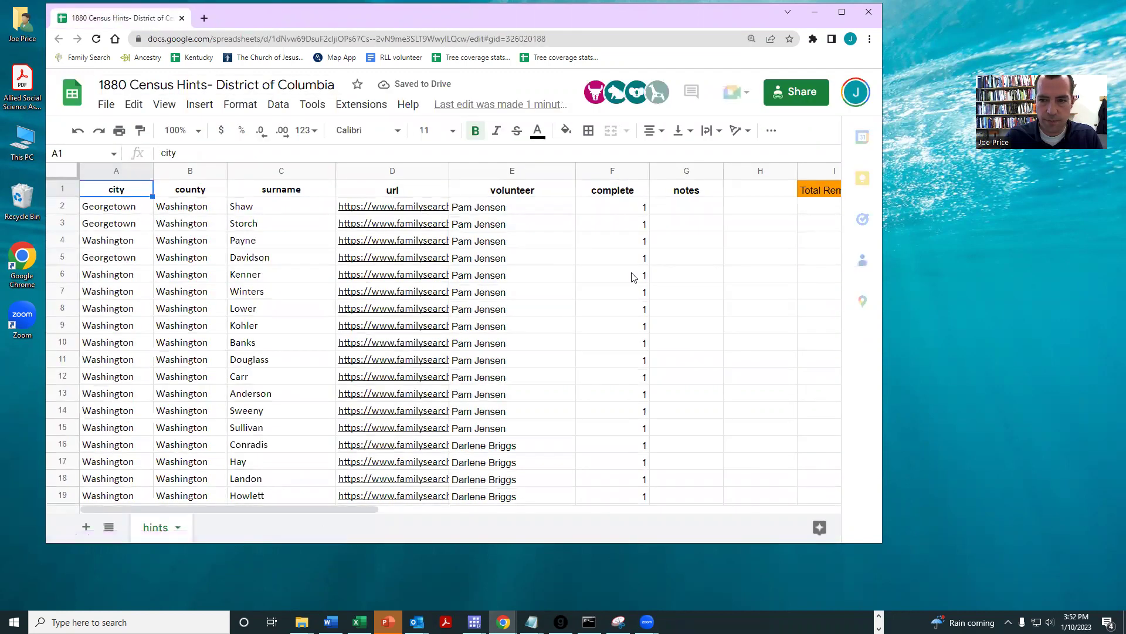
drag(888, 217, 1094, 219)
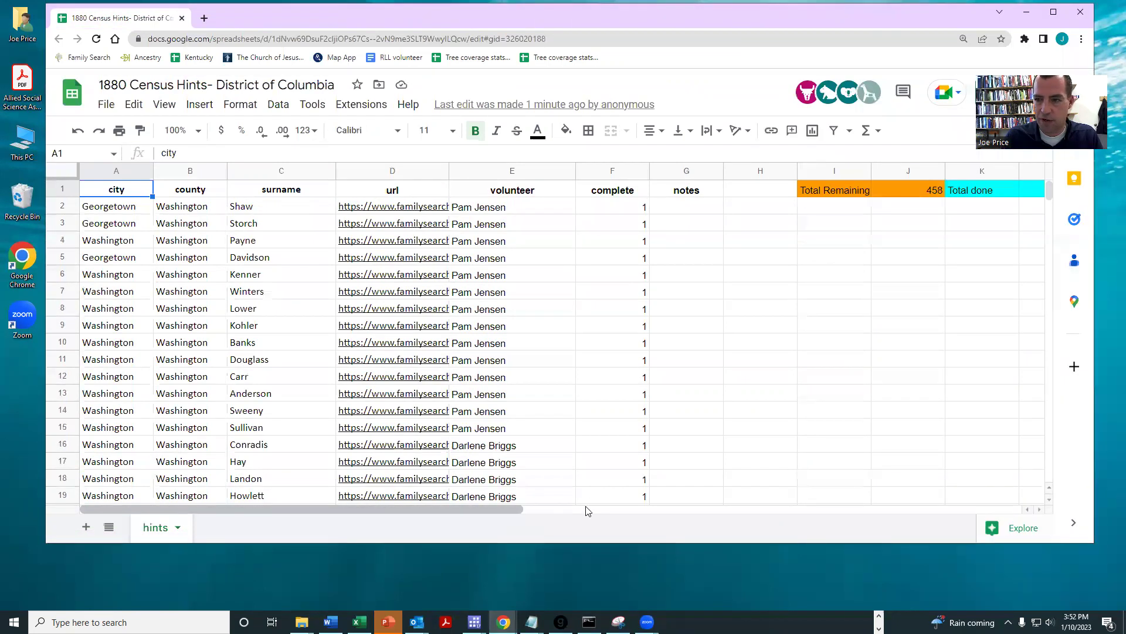
scroll(587, 510, right, 2)
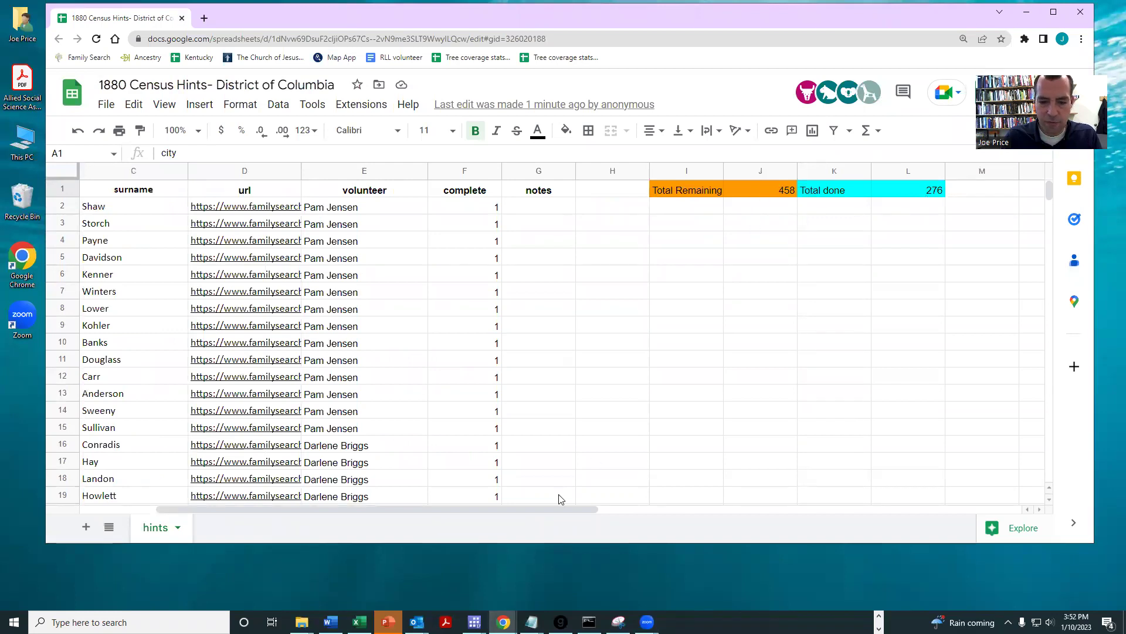
drag(543, 506, 463, 508)
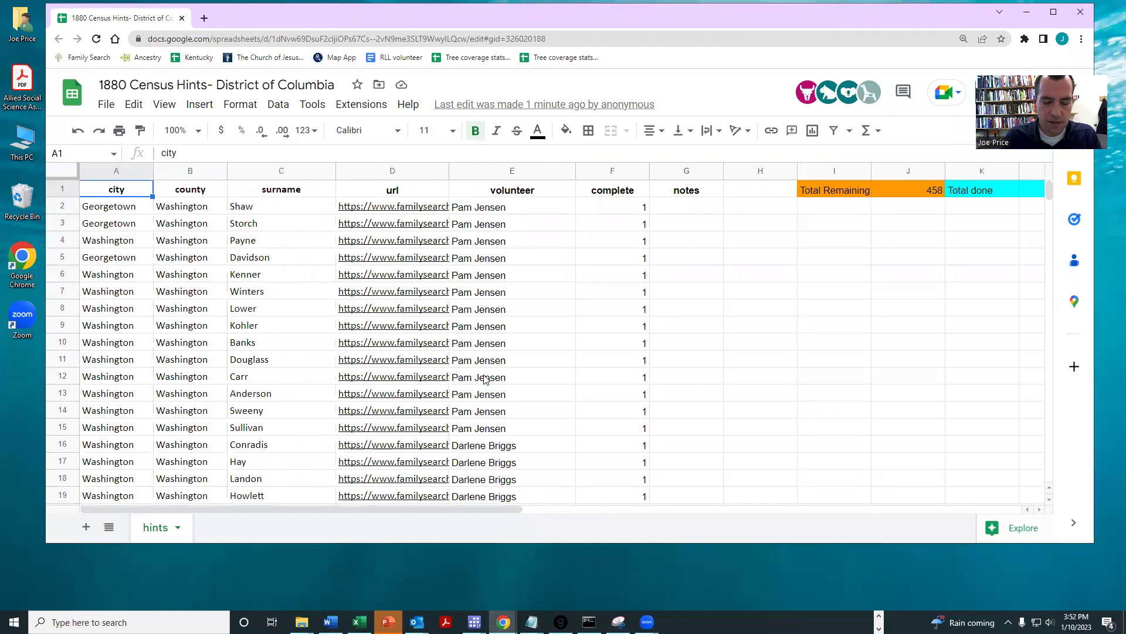
- Enter the volunteer's name in E352 and fill it down through E355
click(483, 327)
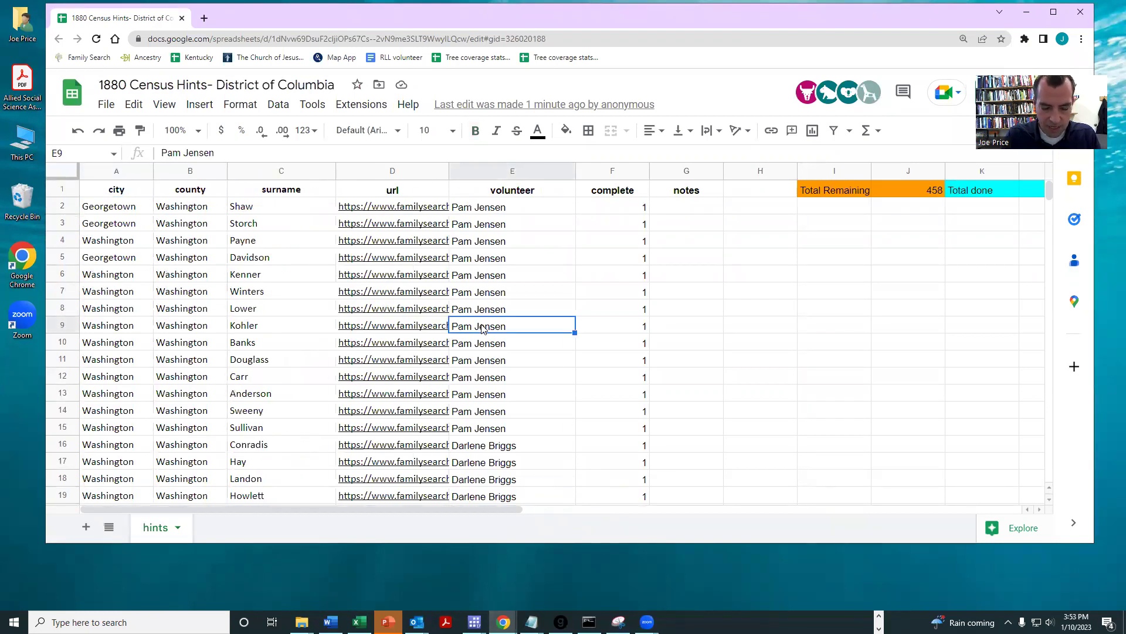
key(ctrl+Down)
scroll(493, 364, down, 2)
click(497, 399)
text(Joe Price)
key(Return)
drag(497, 399, 491, 451)
key(ctrl+d)
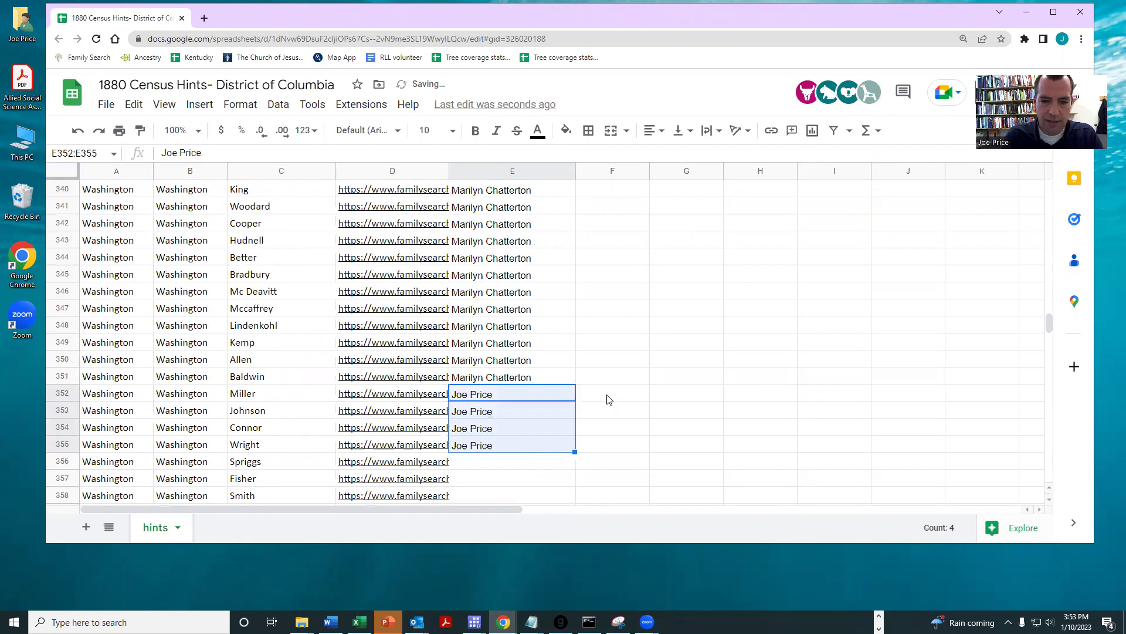
- Open the row 352 Miller hint link in FamilySearch
click(608, 395)
click(392, 395)
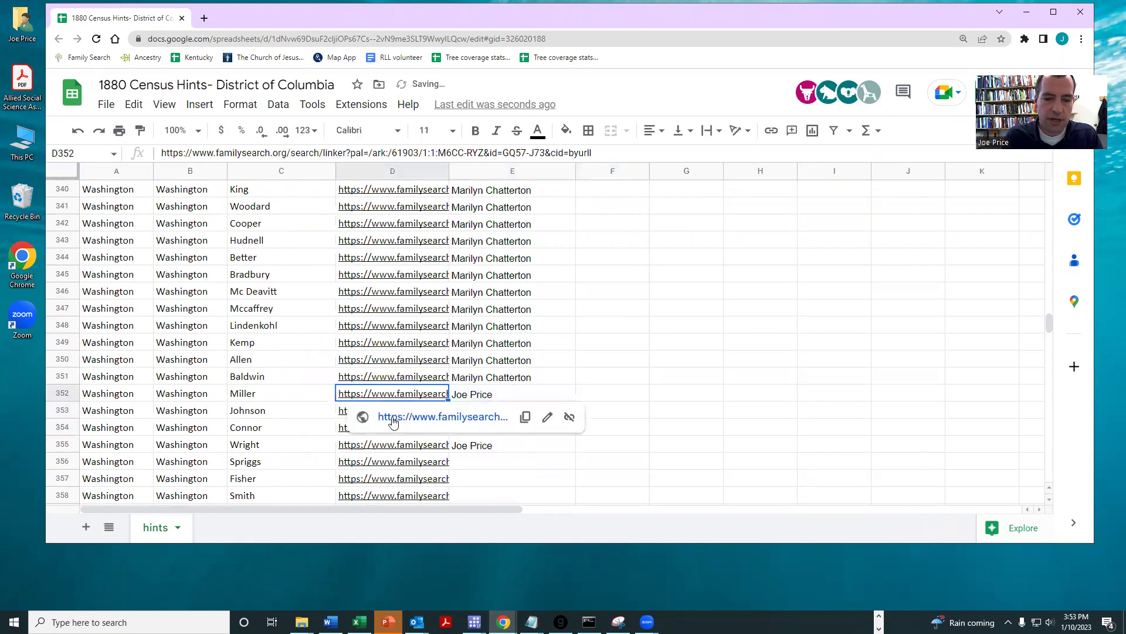
click(395, 415)
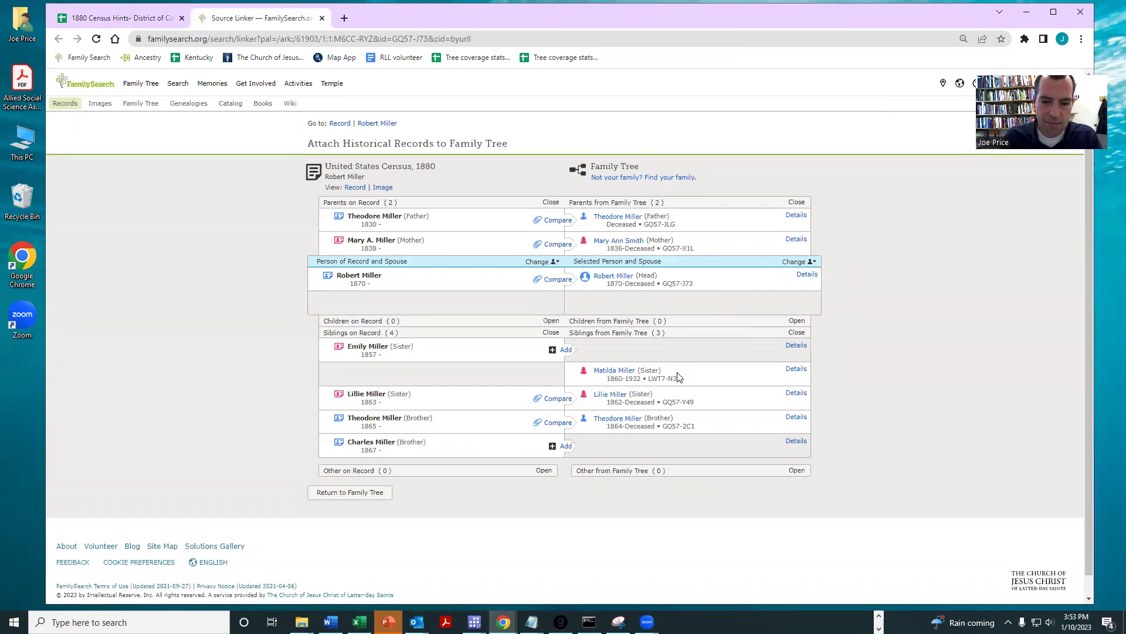
- Compare the brother's, the head of household's and the mother's details with the tree
click(794, 417)
scroll(734, 393, down, 1)
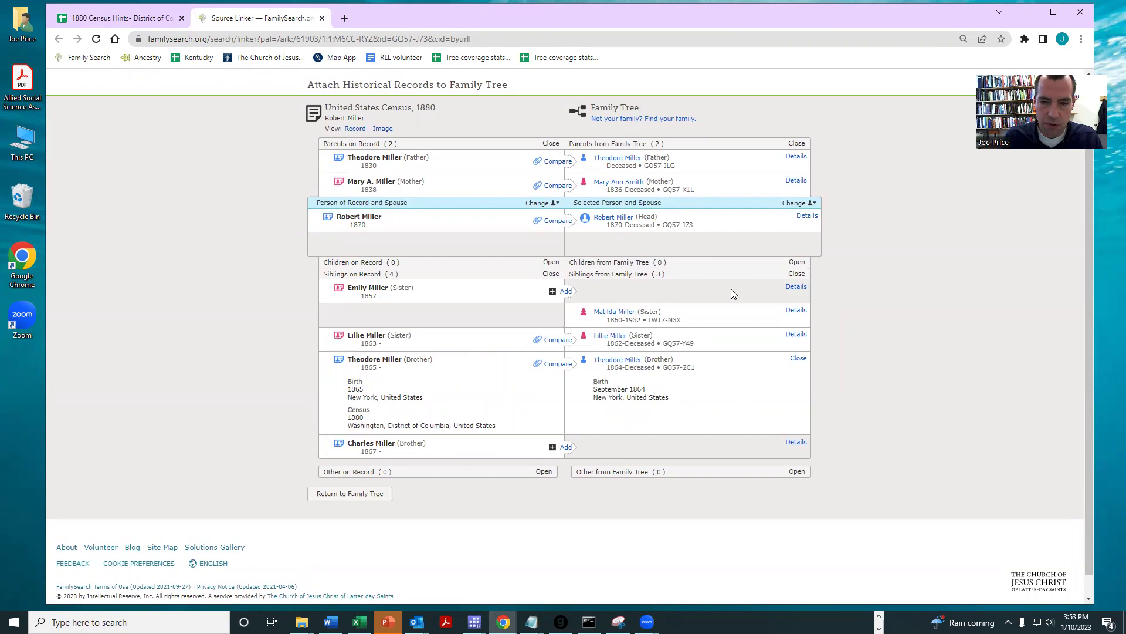
click(808, 216)
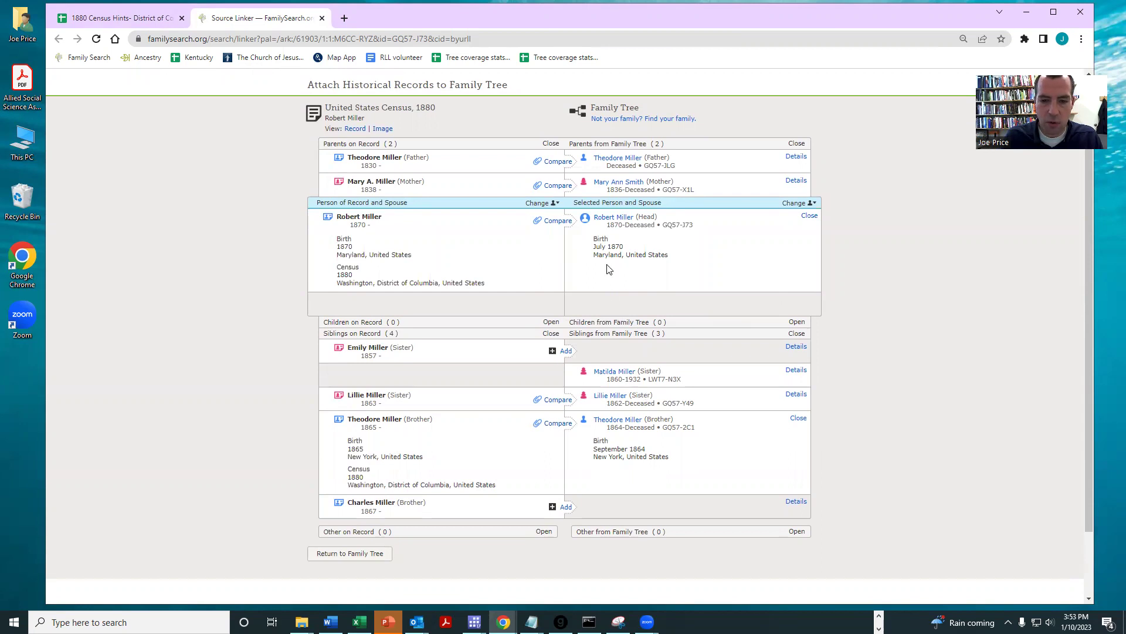
click(796, 181)
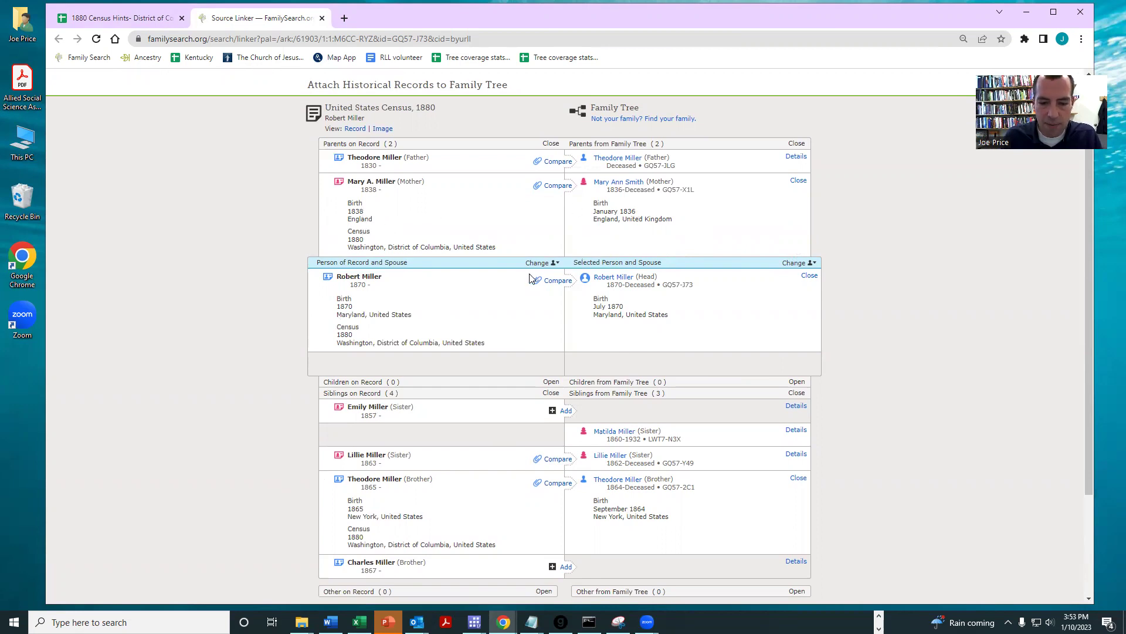
scroll(470, 395, down, 1)
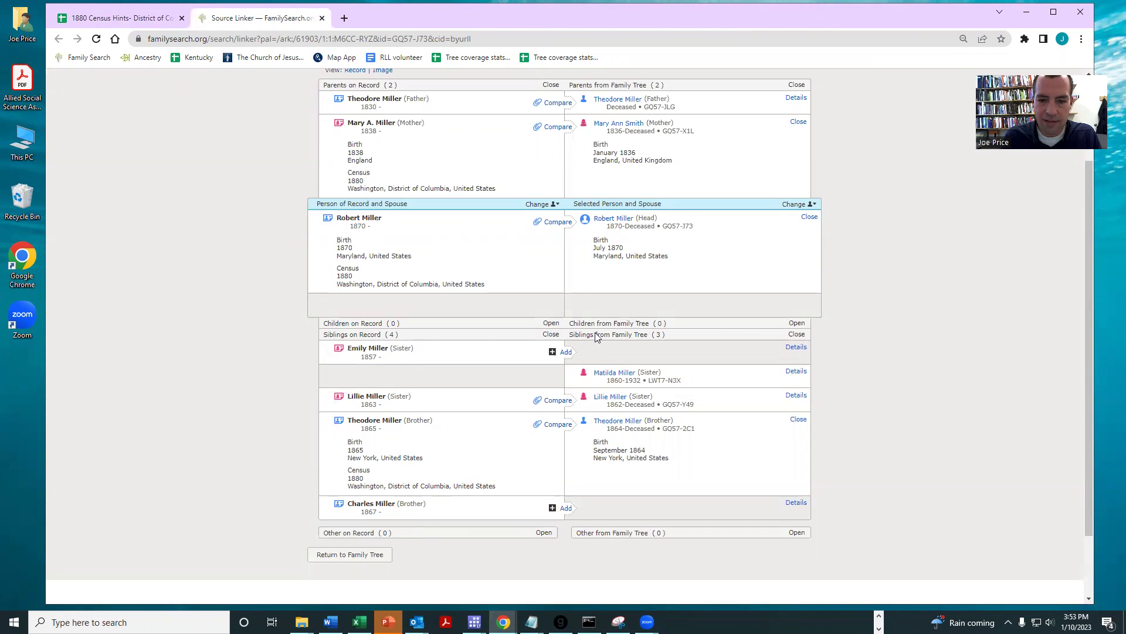
- Attach the 1880 census source to the father and the mother
click(557, 103)
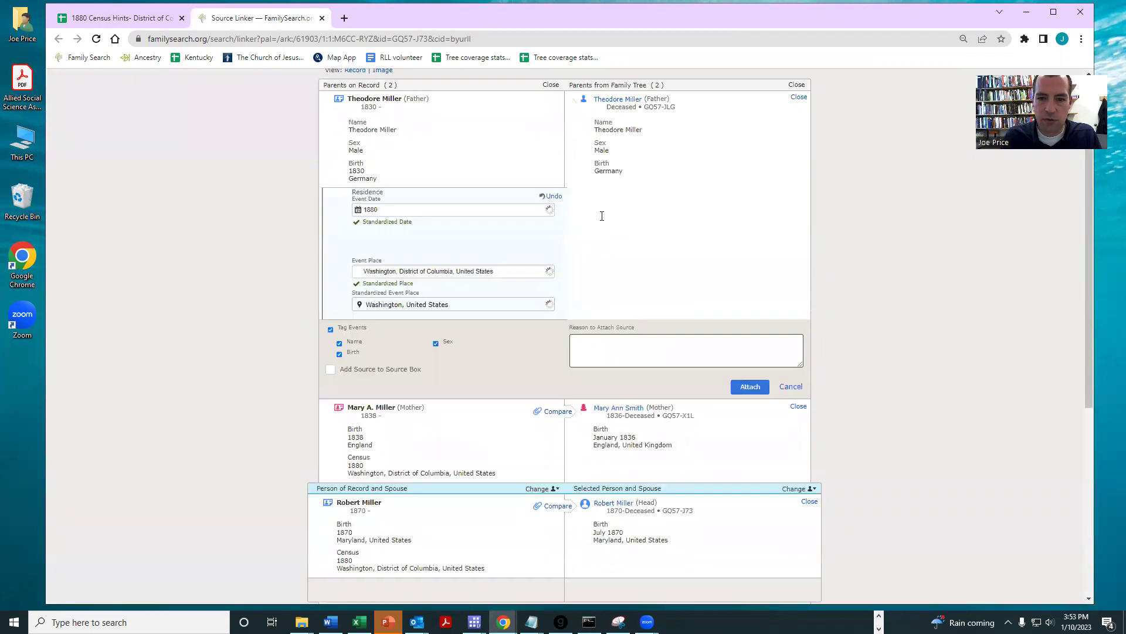
scroll(675, 246, down, 2)
click(740, 267)
scroll(641, 231, up, 3)
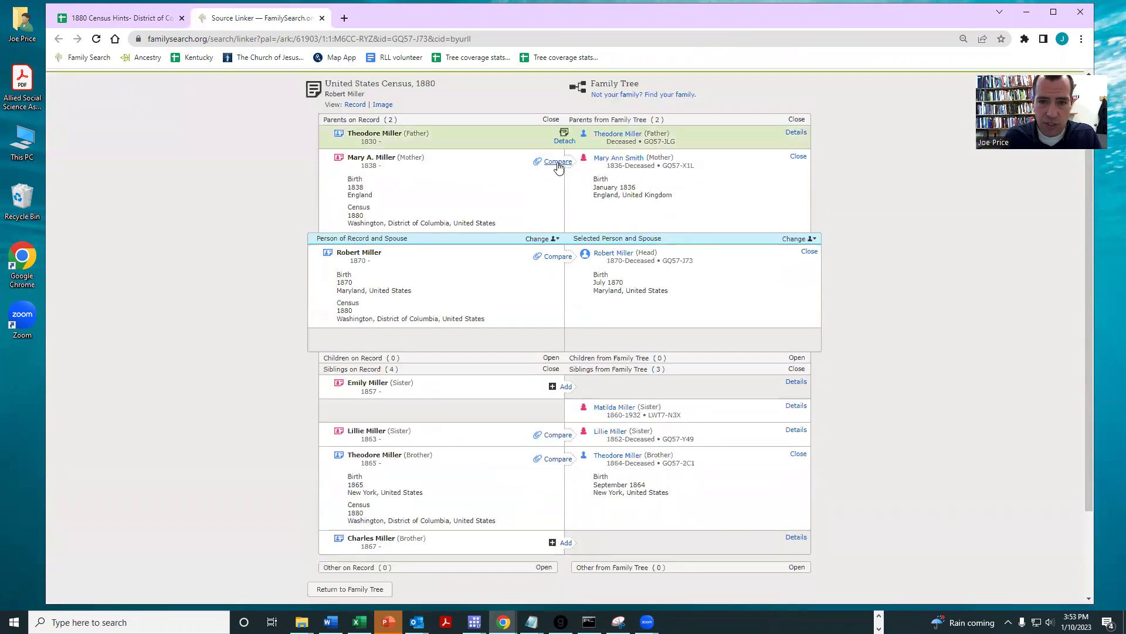
click(557, 162)
scroll(722, 302, down, 4)
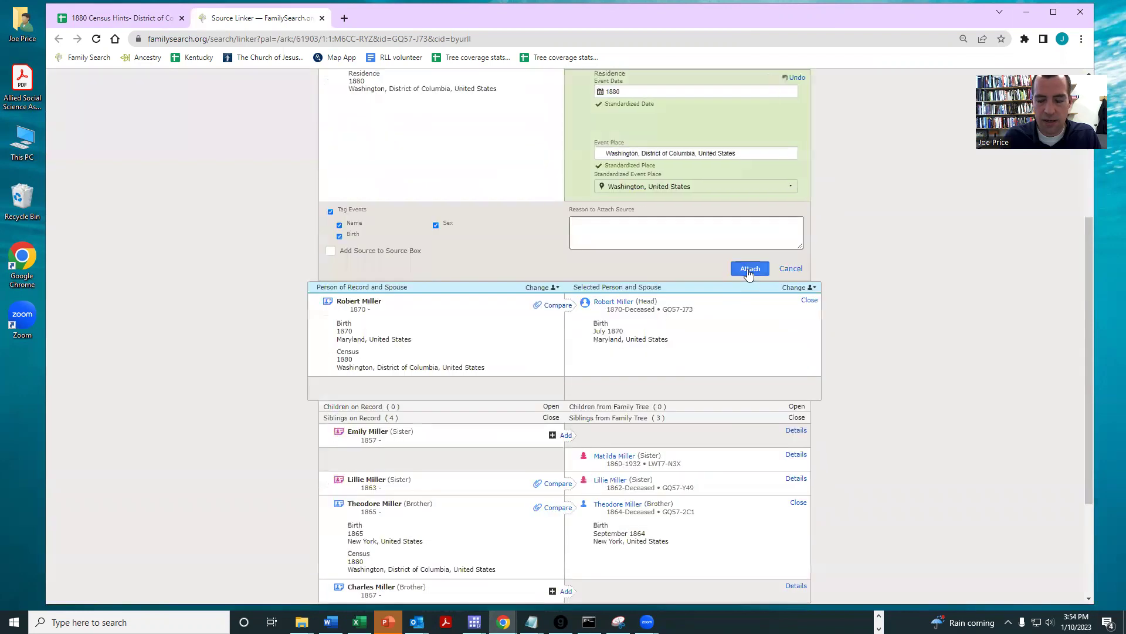
click(749, 270)
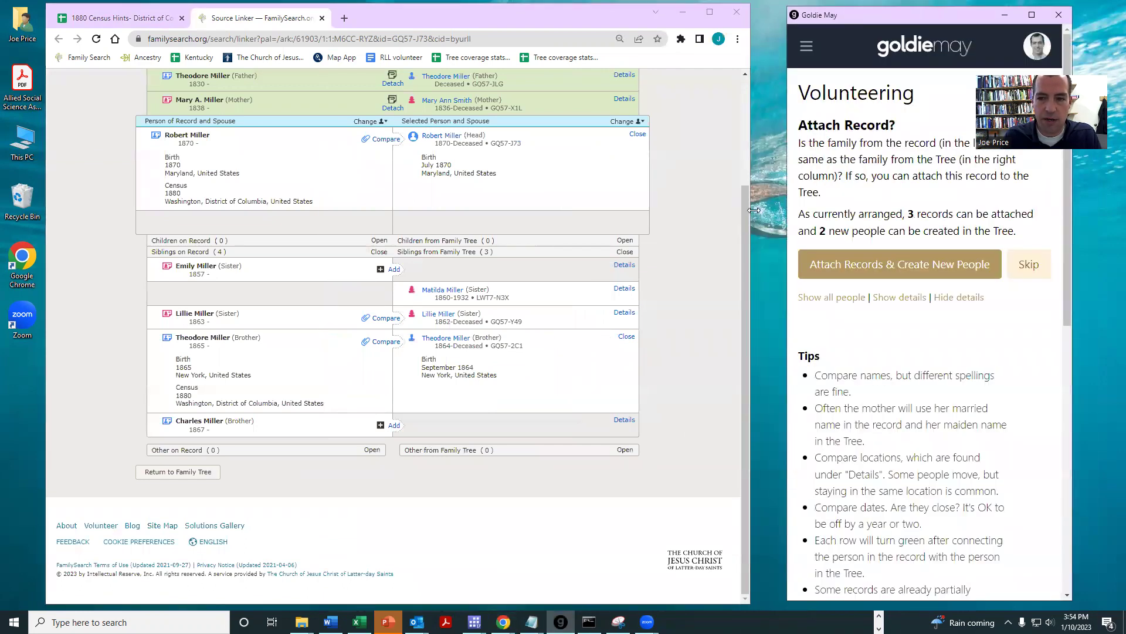
drag(752, 210, 781, 210)
- Use Goldie May to attach the remaining census family and create the two missing siblings
click(825, 264)
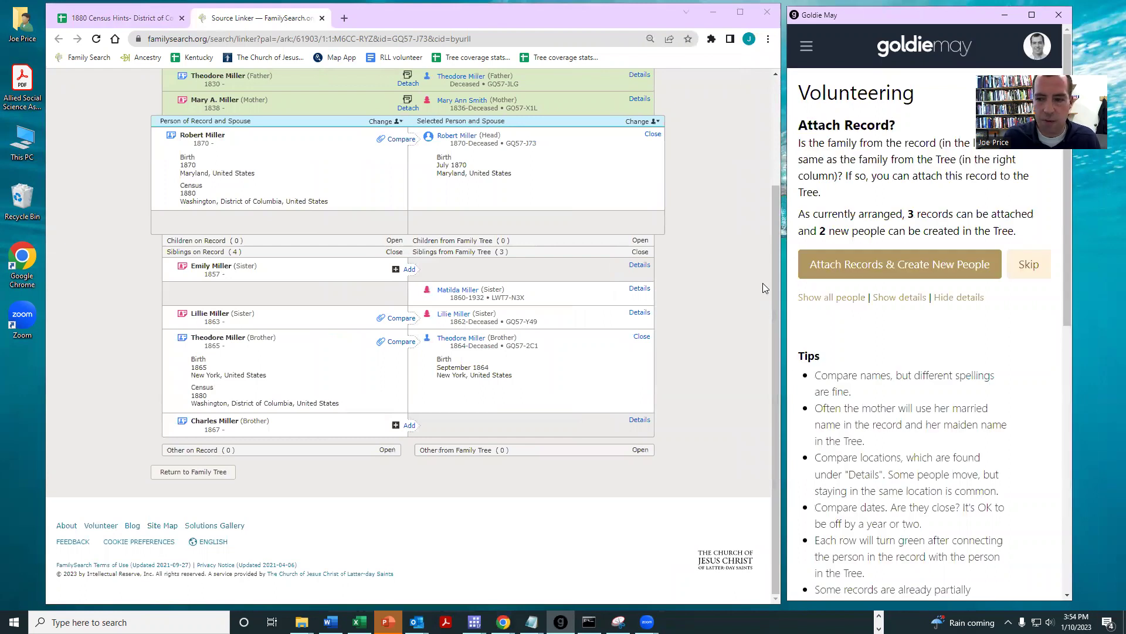
click(833, 264)
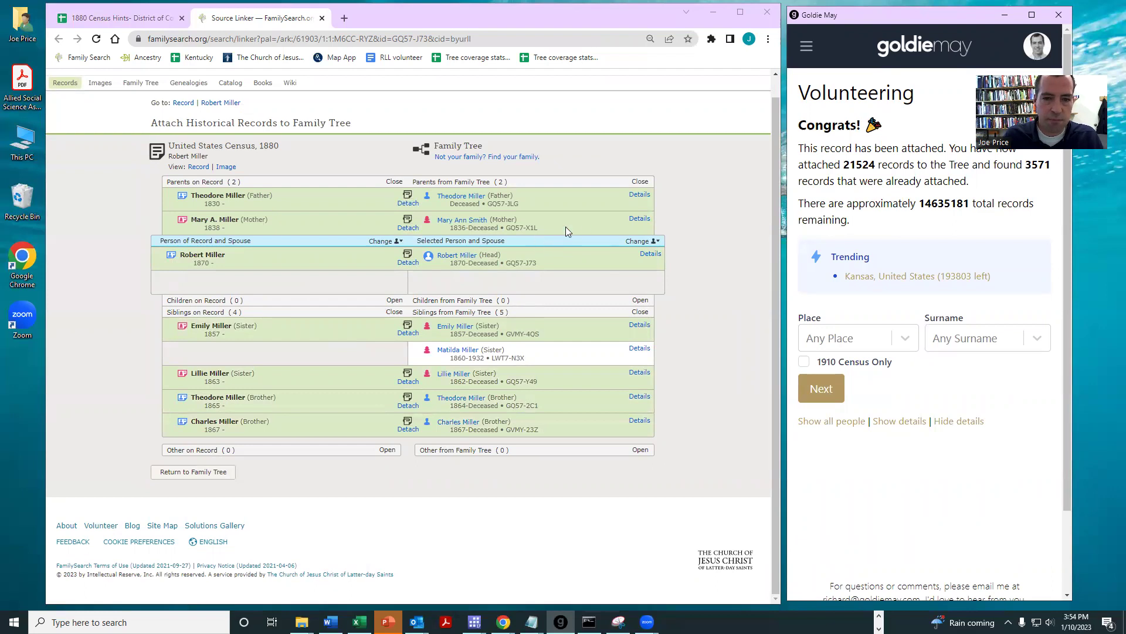
click(639, 195)
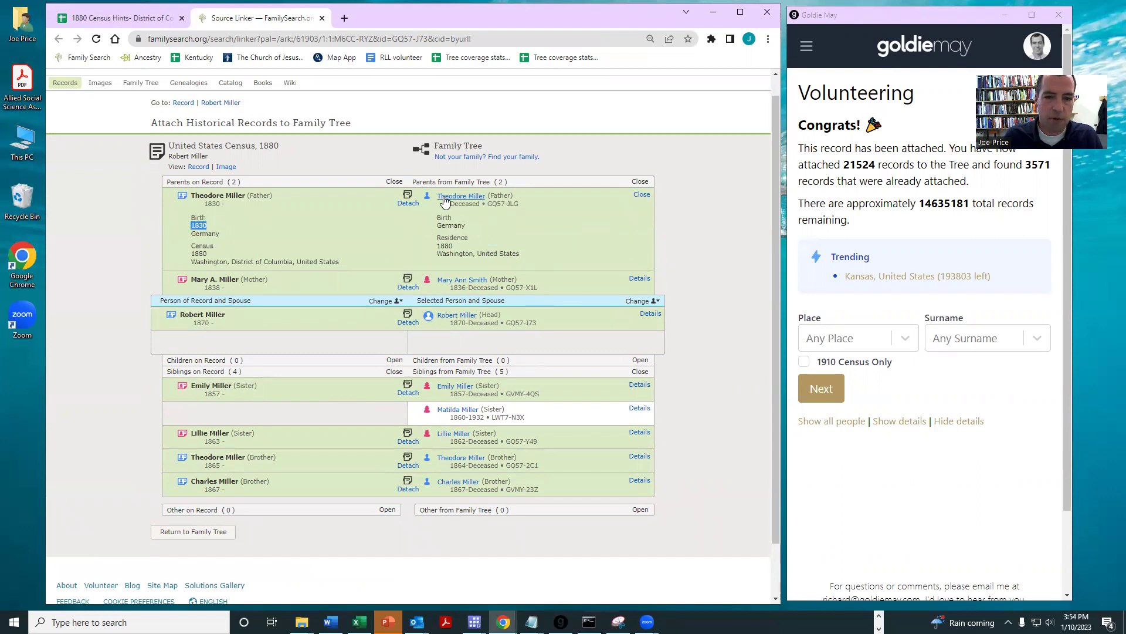
- Open the father's person page and set his birth year to 1830
mouse_move(462, 196)
click(569, 280)
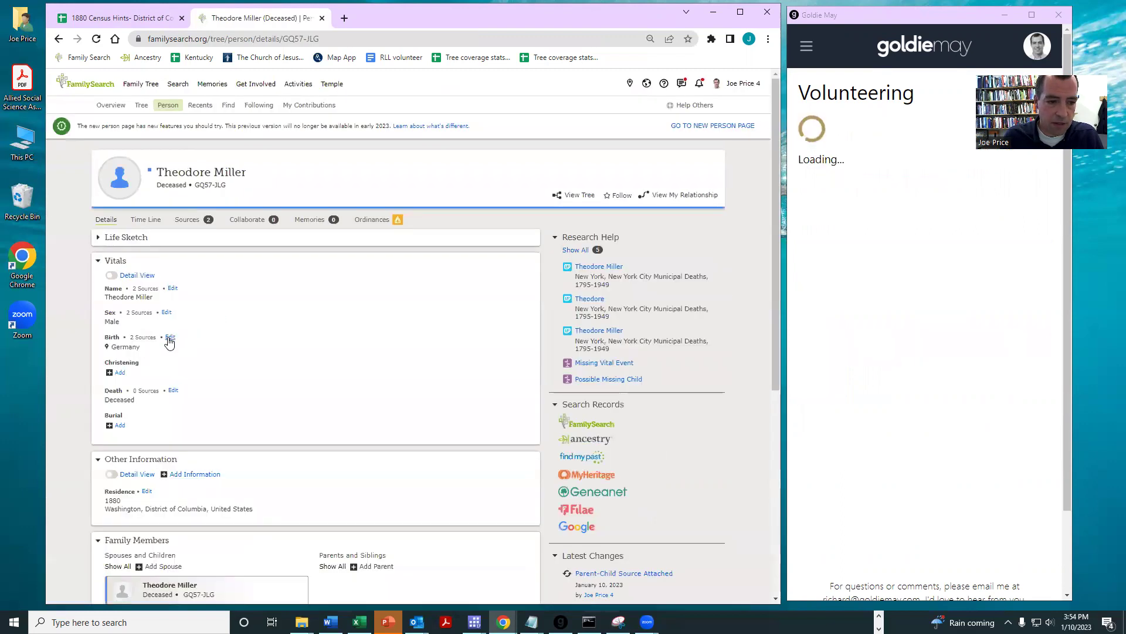
click(175, 337)
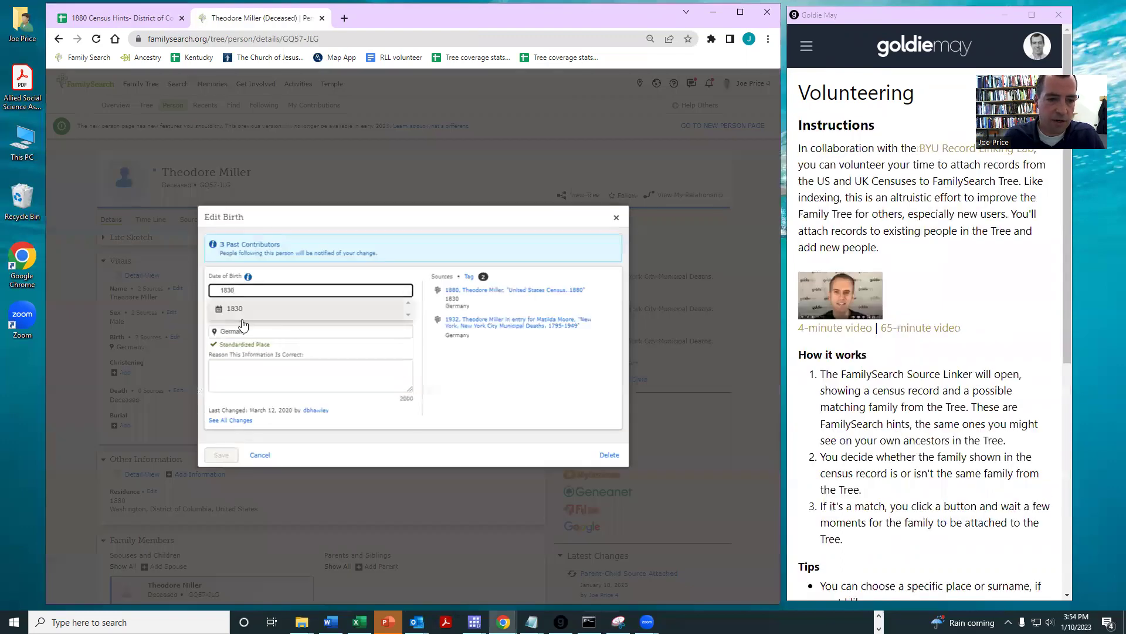
click(220, 456)
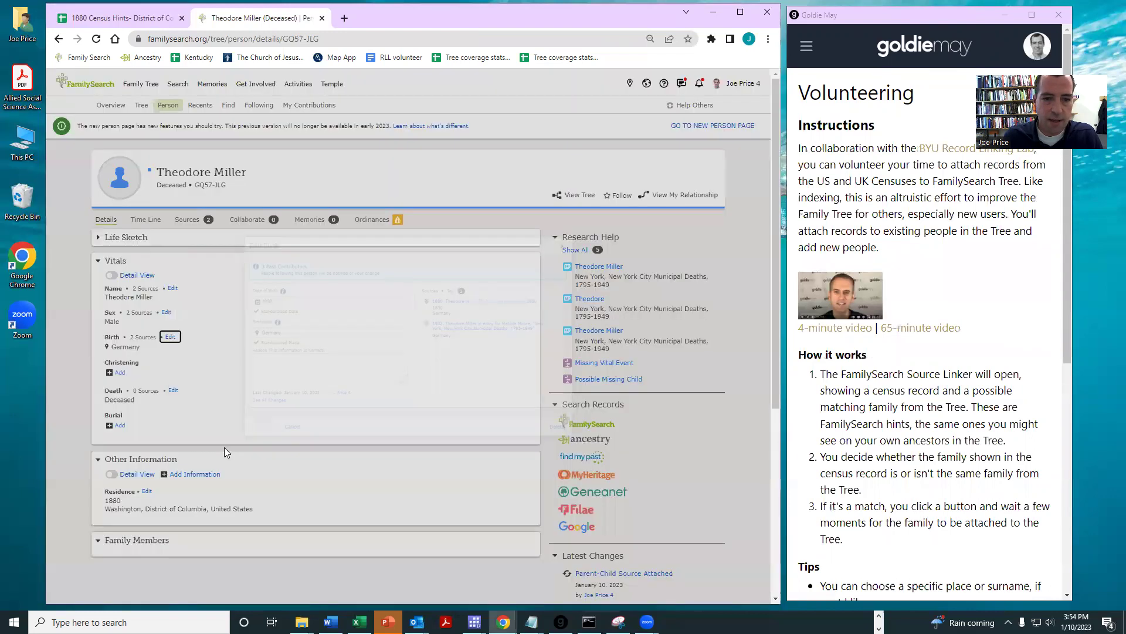
- Check the relationship view, close it, and review the page down through his wife and children
click(684, 196)
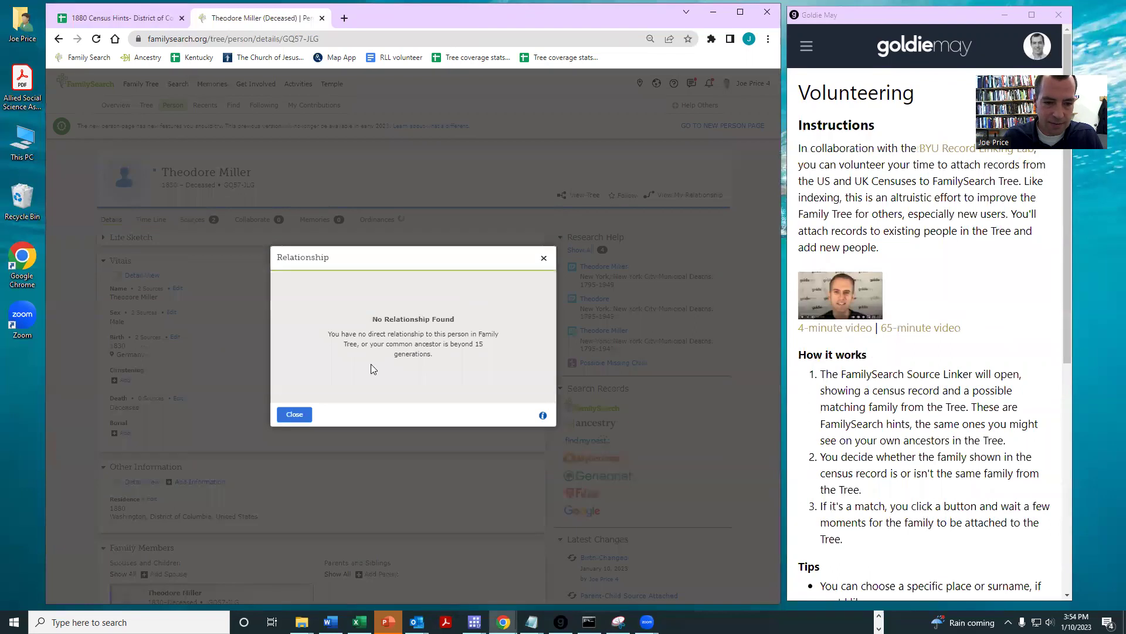
click(291, 414)
scroll(531, 323, down, 5)
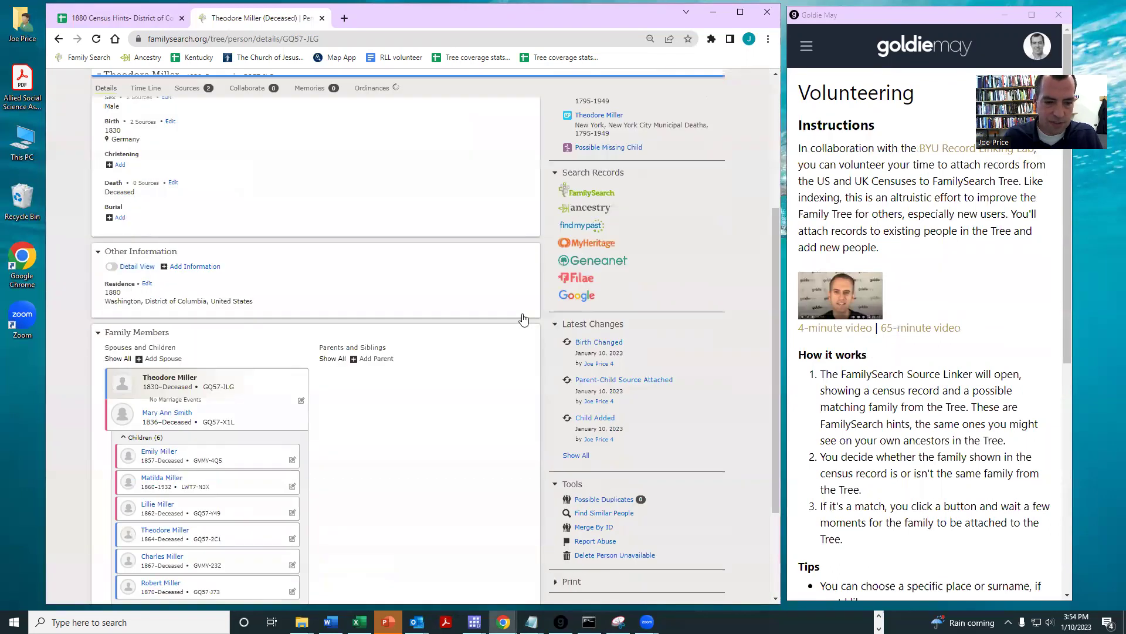
scroll(522, 317, up, 3)
scroll(397, 73, up, 1)
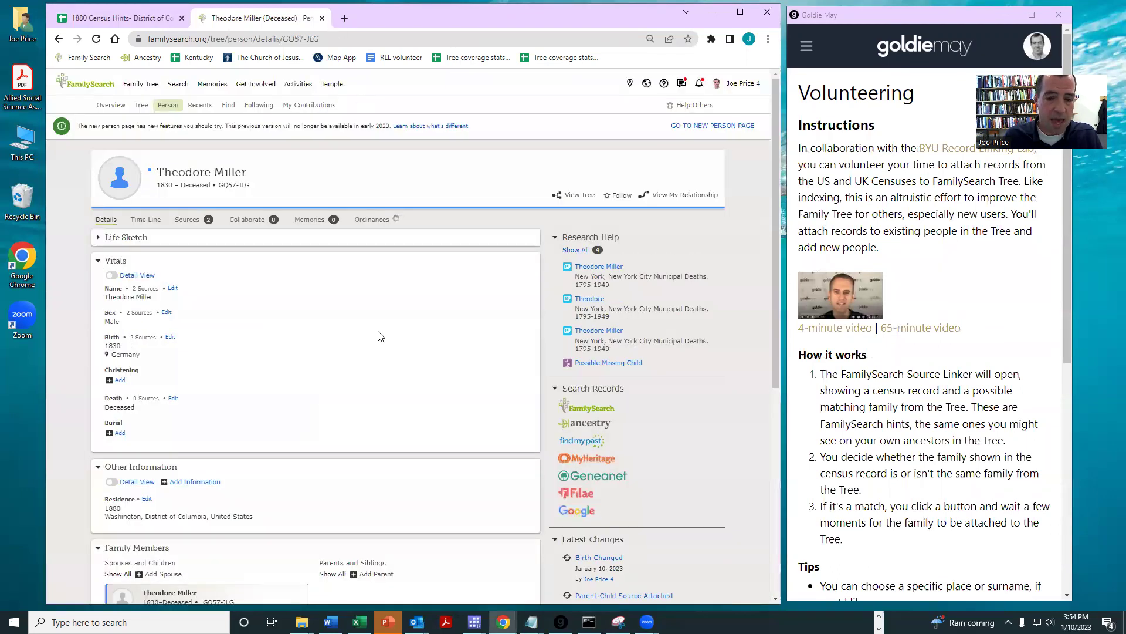
scroll(380, 325, down, 6)
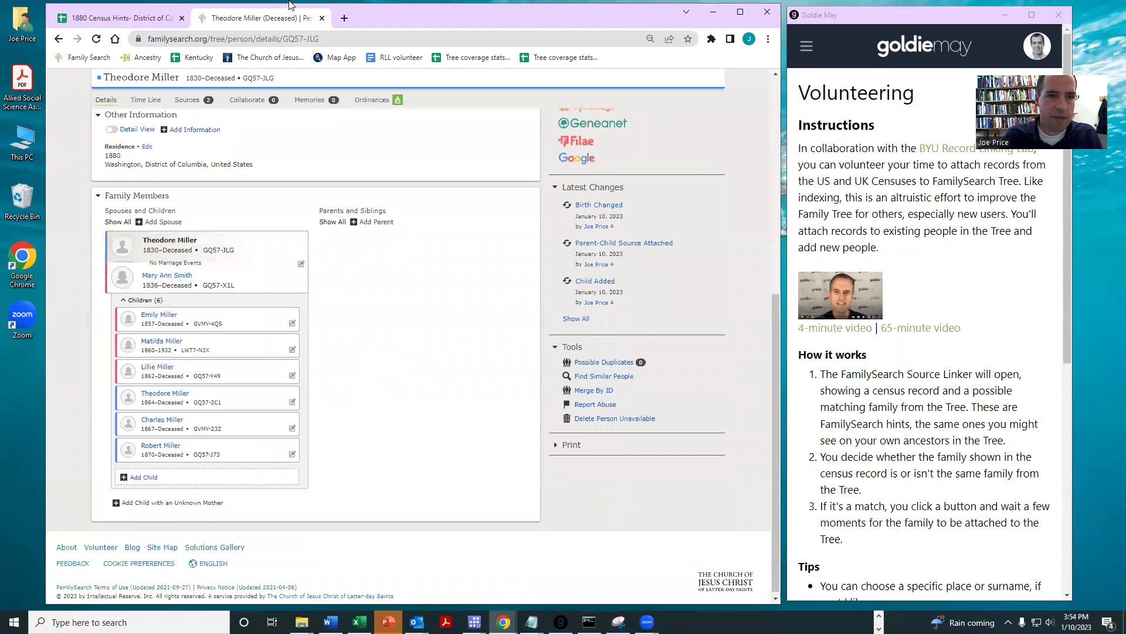
- Mark the Miller row done with 1 in F352 and open the hint links for rows 353–355
click(322, 18)
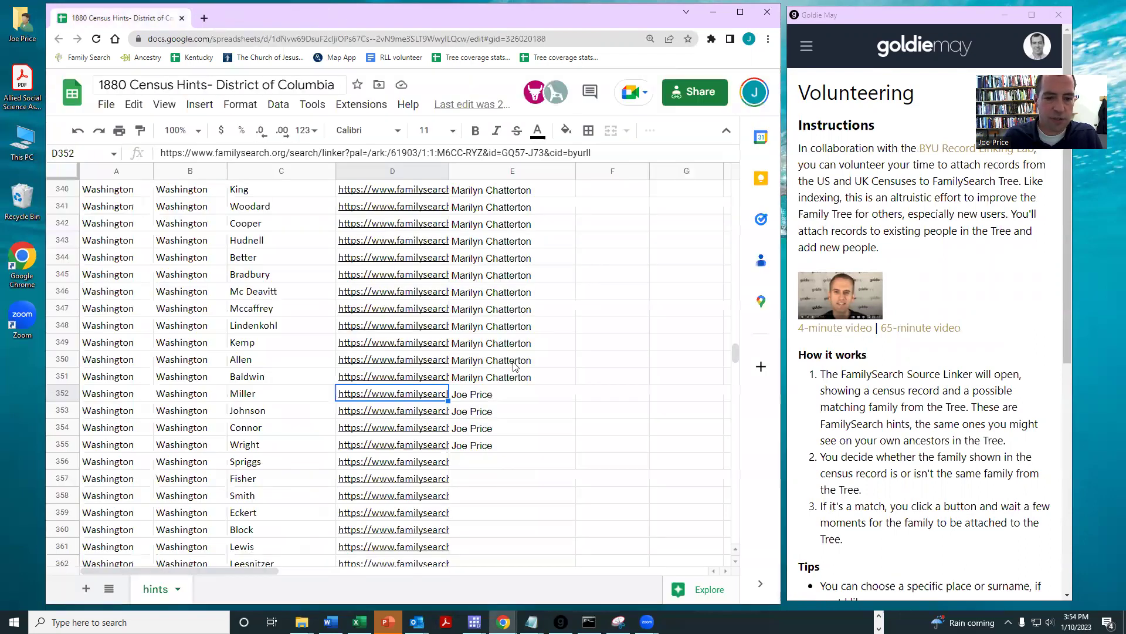
key(Right)
key(Right)
text(1)
key(Return)
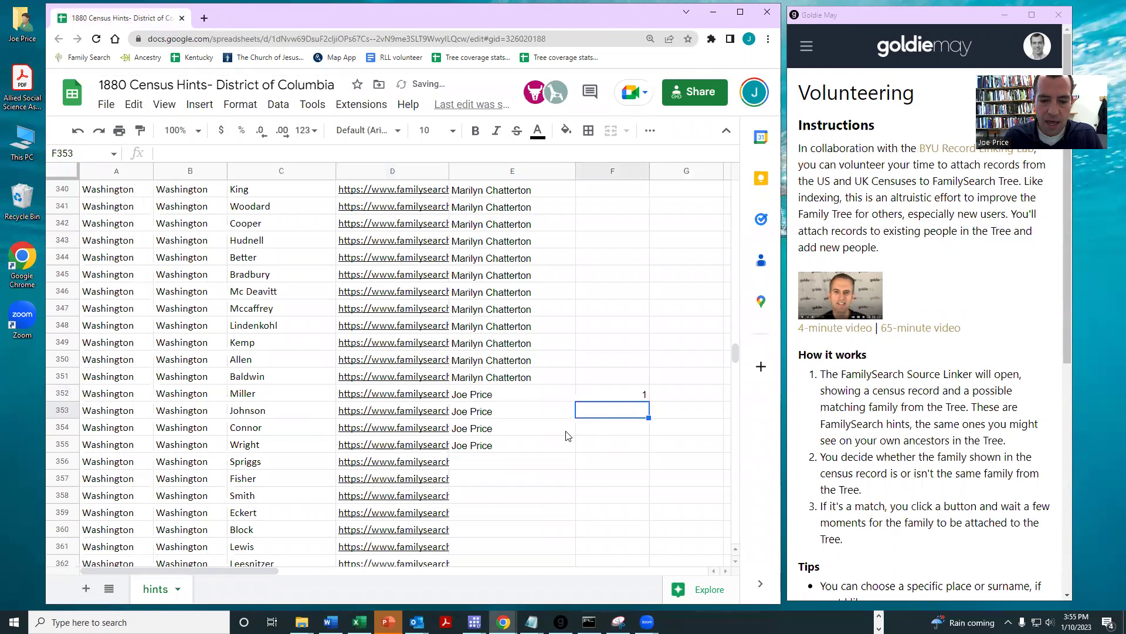
drag(431, 416, 431, 447)
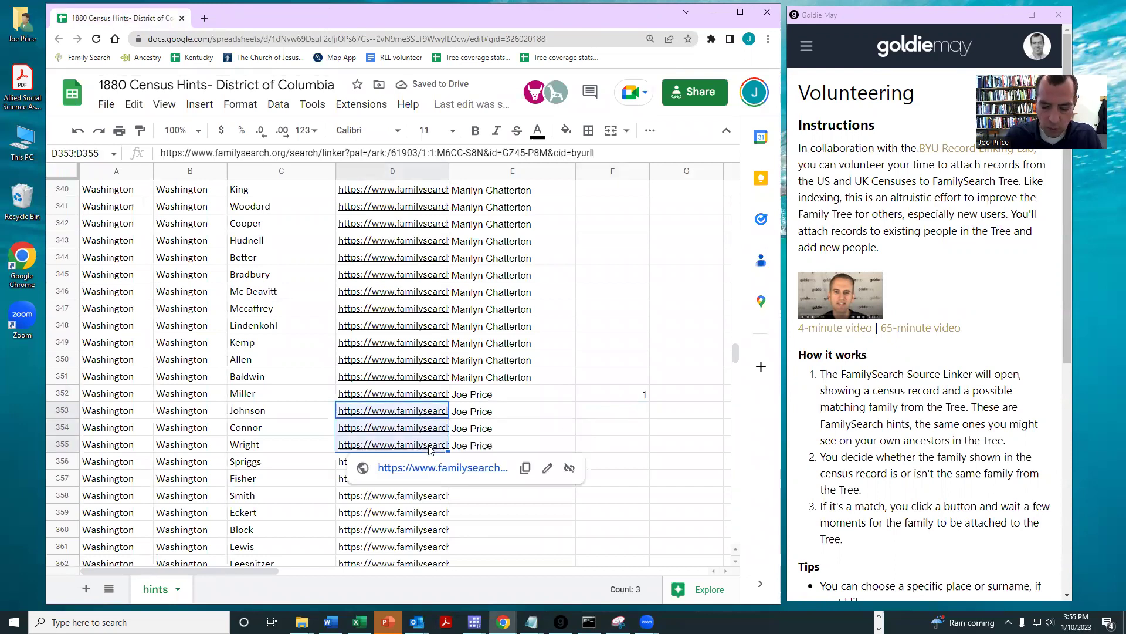
key(alt+Return)
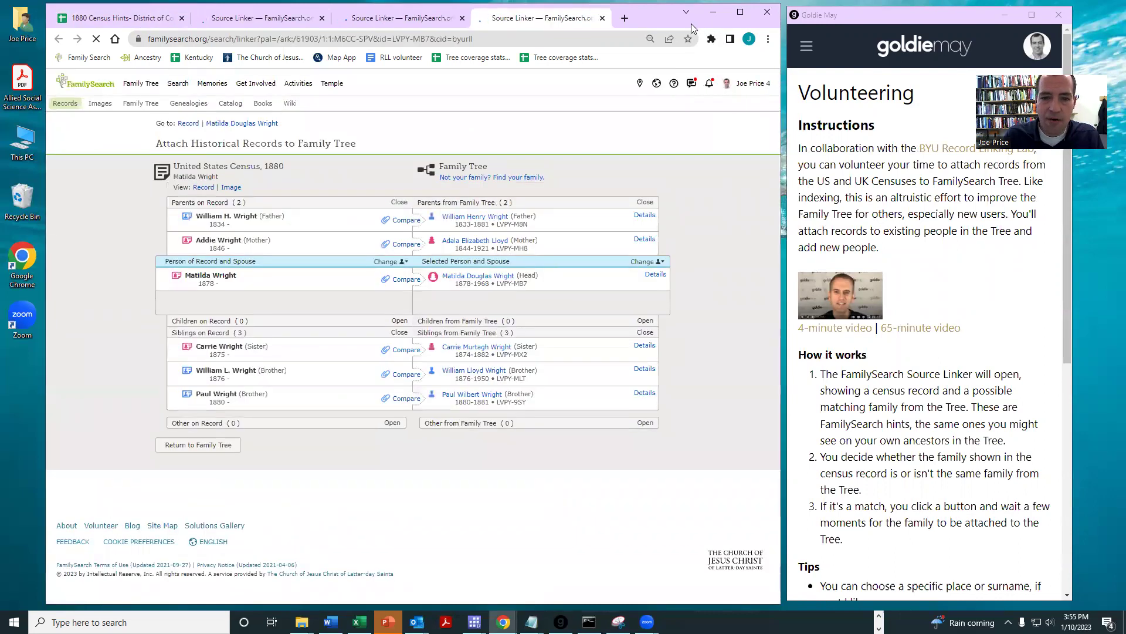
- Compare the Wright census family with the tree in Goldie May and attach the records
drag(691, 24, 676, 23)
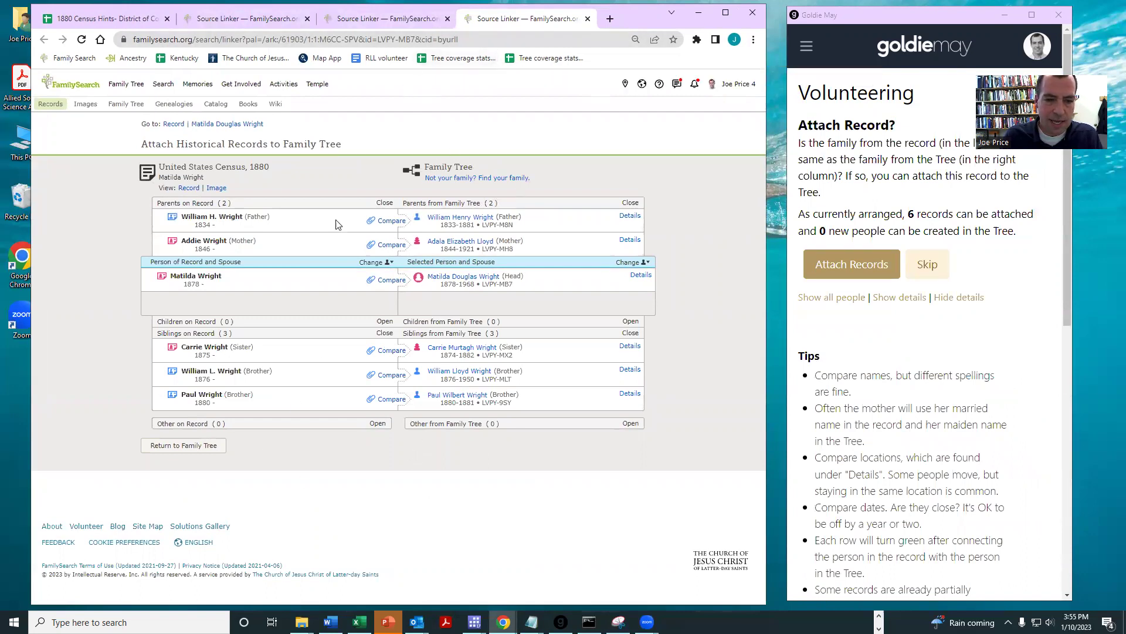
click(629, 369)
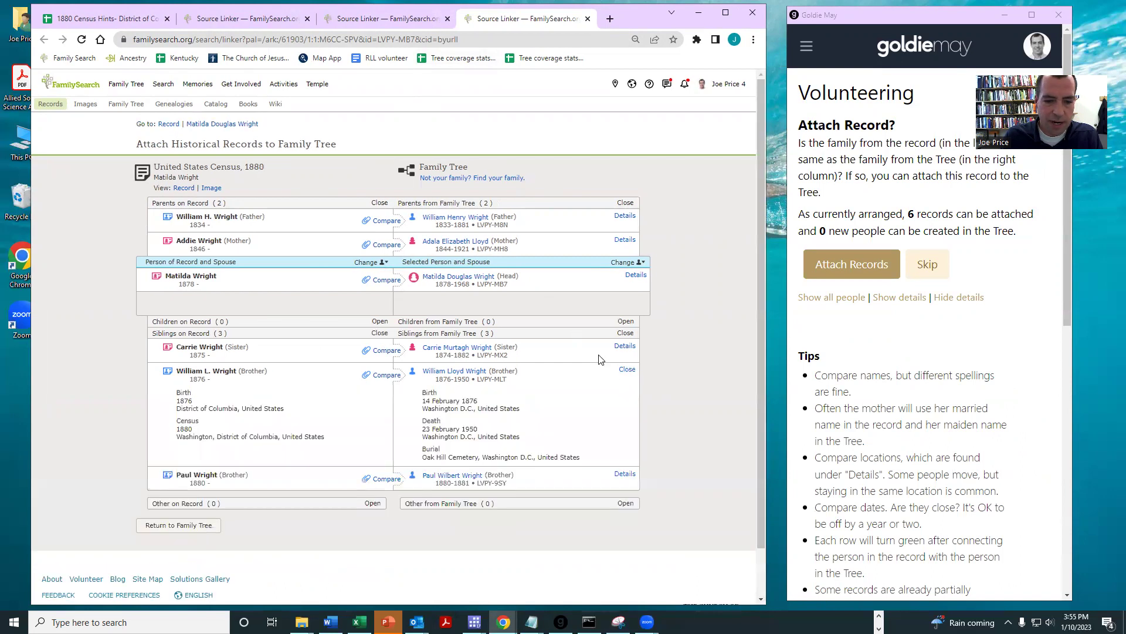
click(896, 298)
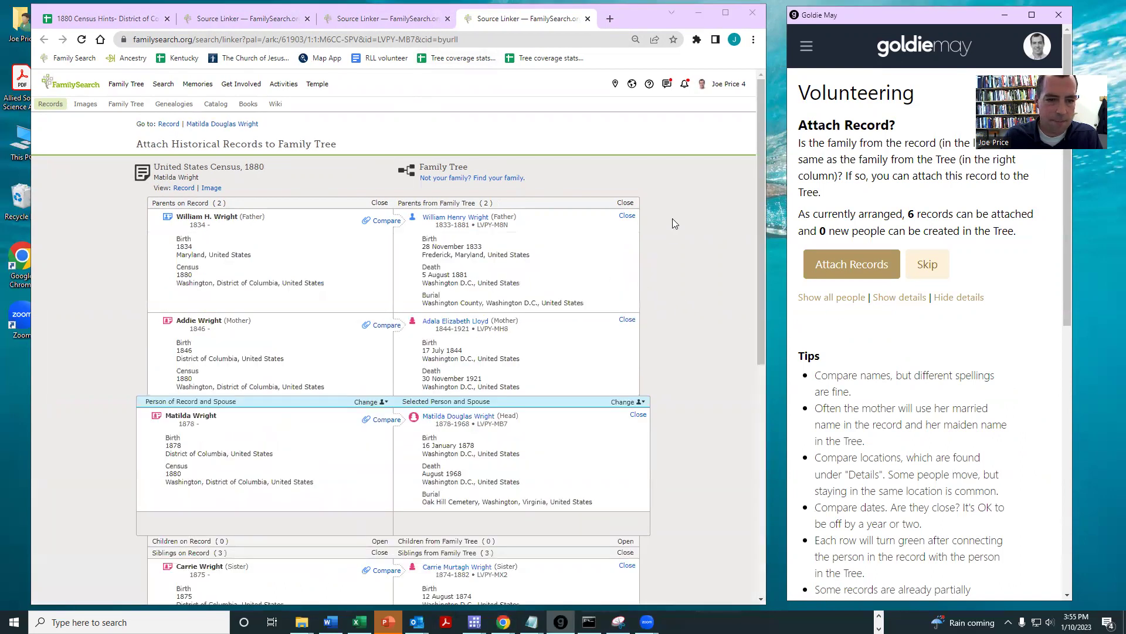
scroll(674, 215, down, 5)
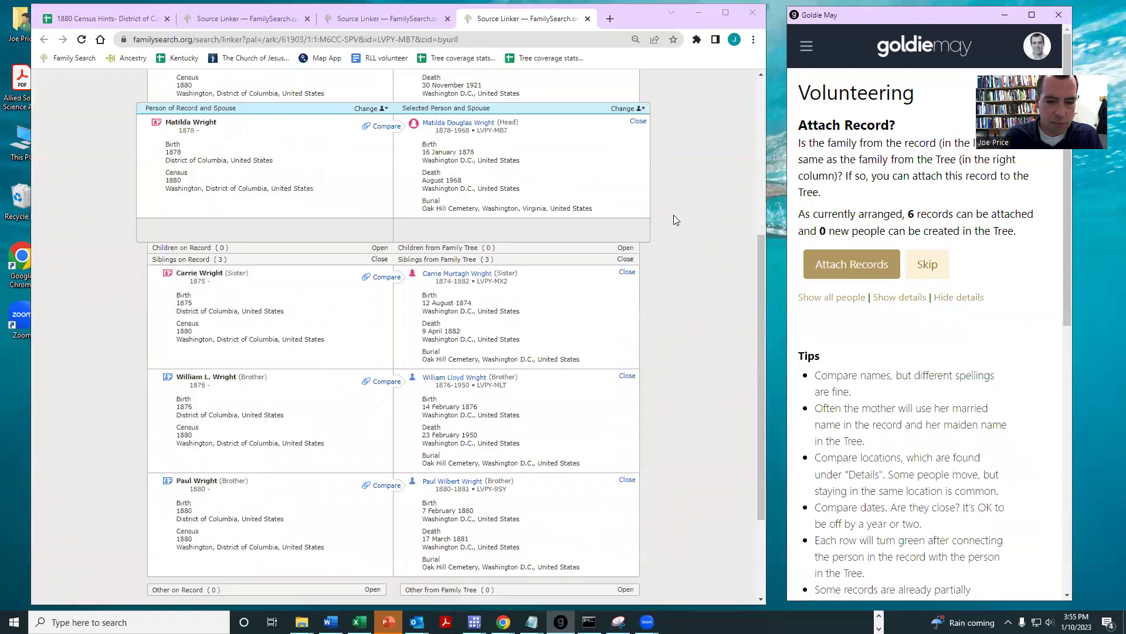
click(851, 265)
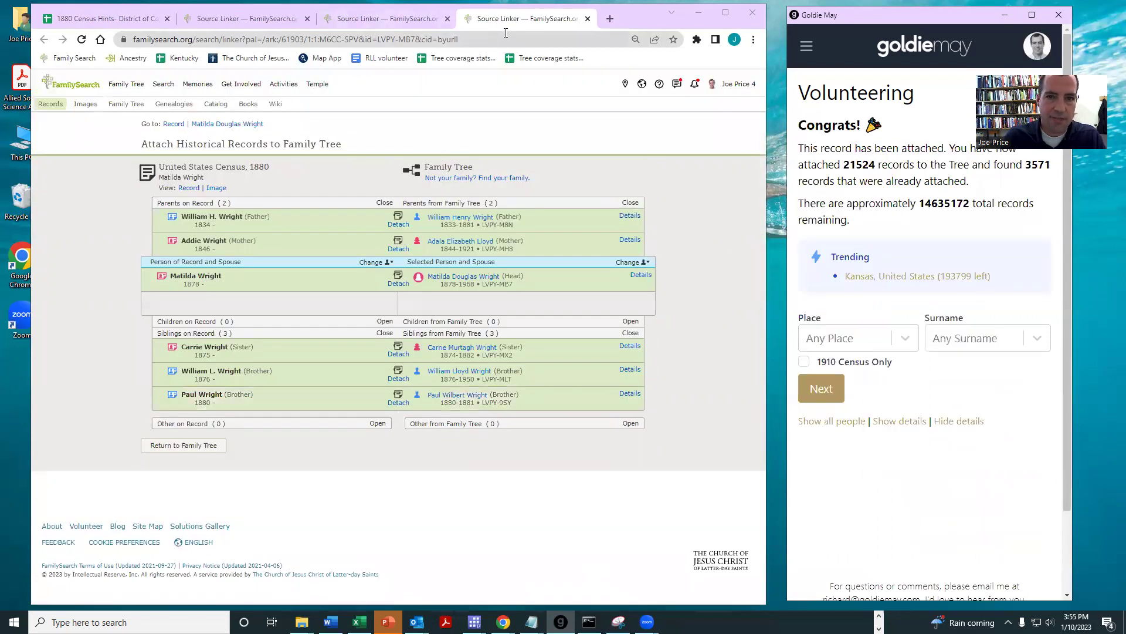
click(587, 19)
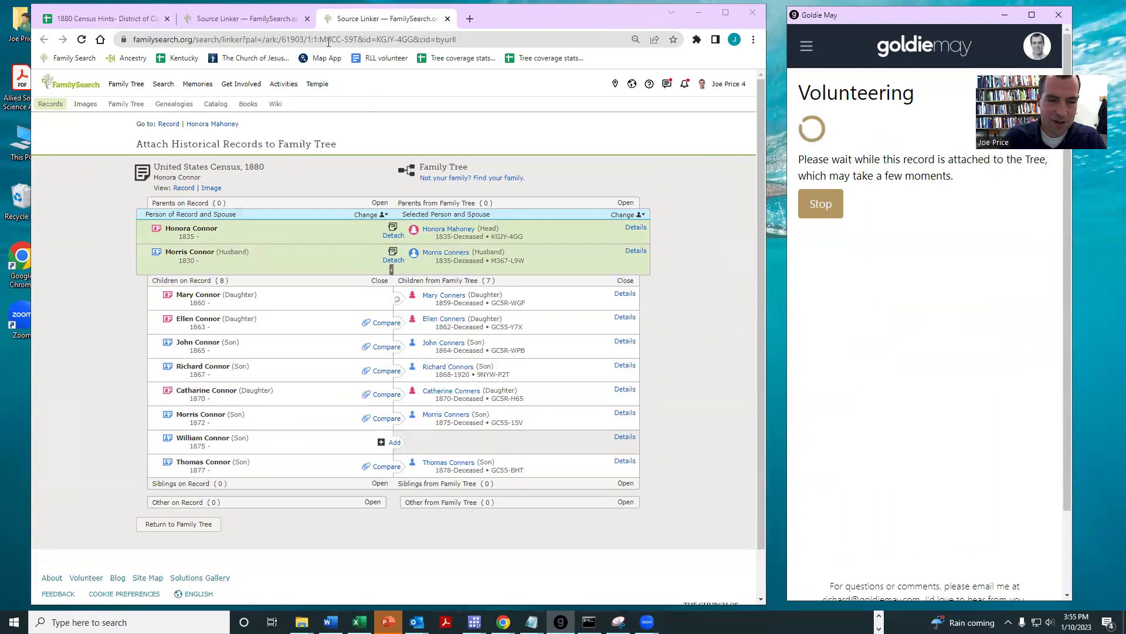
- Check the Johnson record in Source Linker, then return to the hints spreadsheet
click(219, 21)
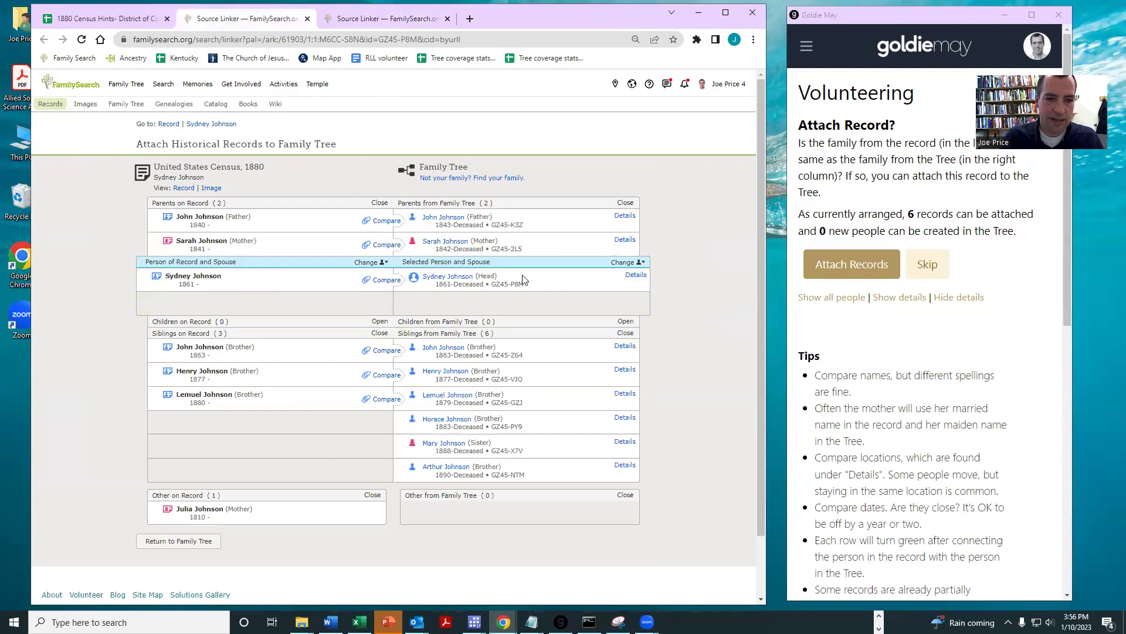
click(105, 21)
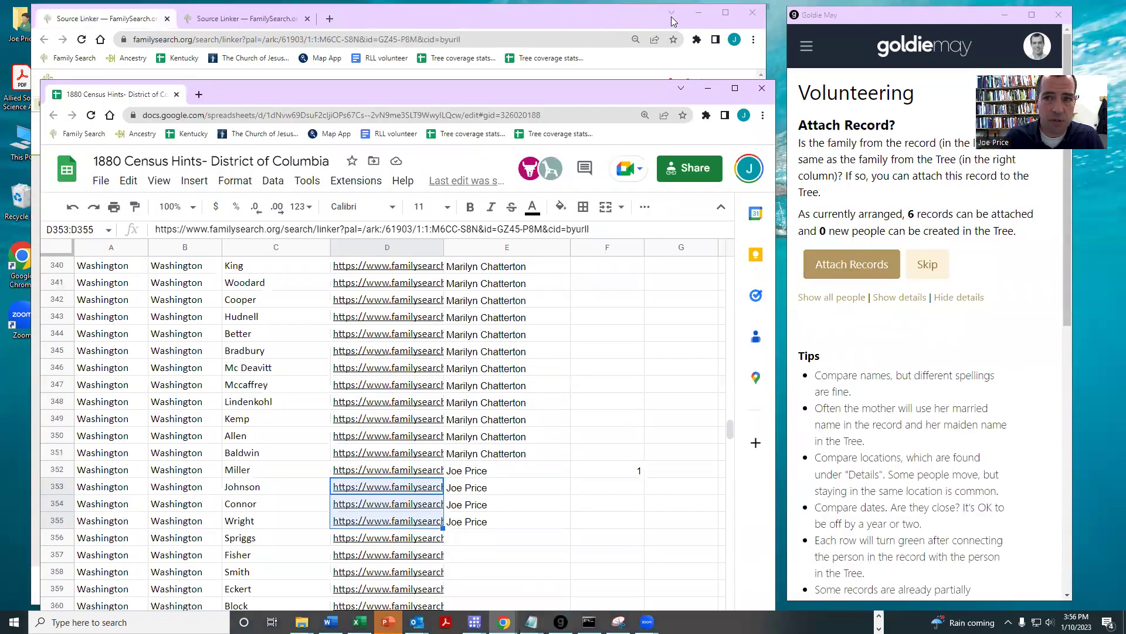
- Mark rows 352–355 done by filling 1 into their progress cells
click(698, 13)
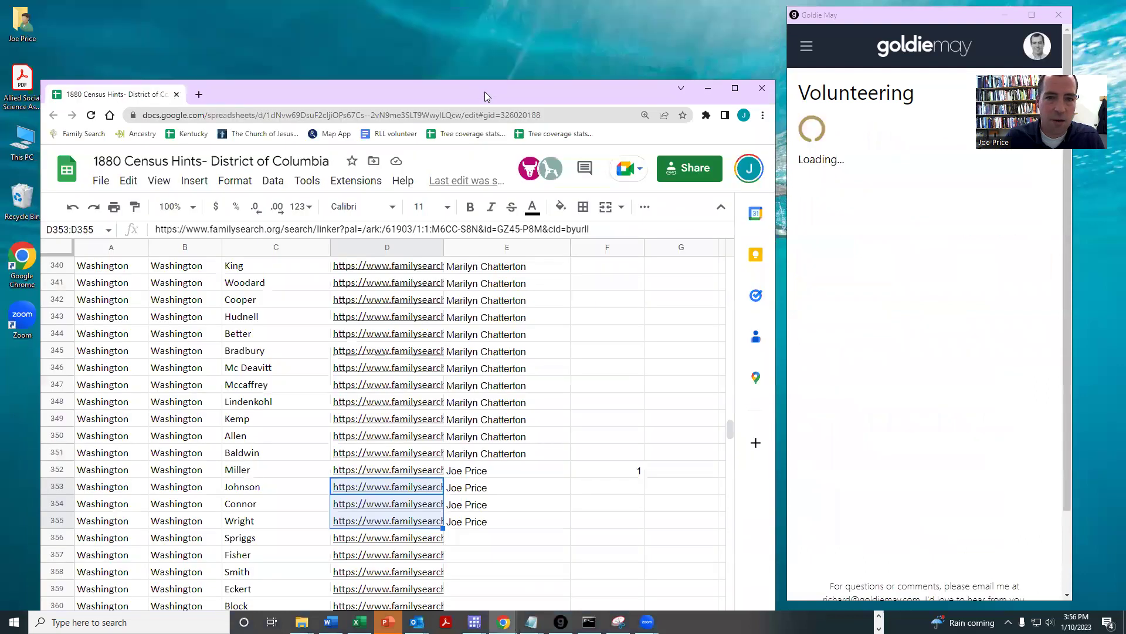
drag(484, 91, 465, 15)
drag(605, 399, 595, 447)
key(ctrl+d)
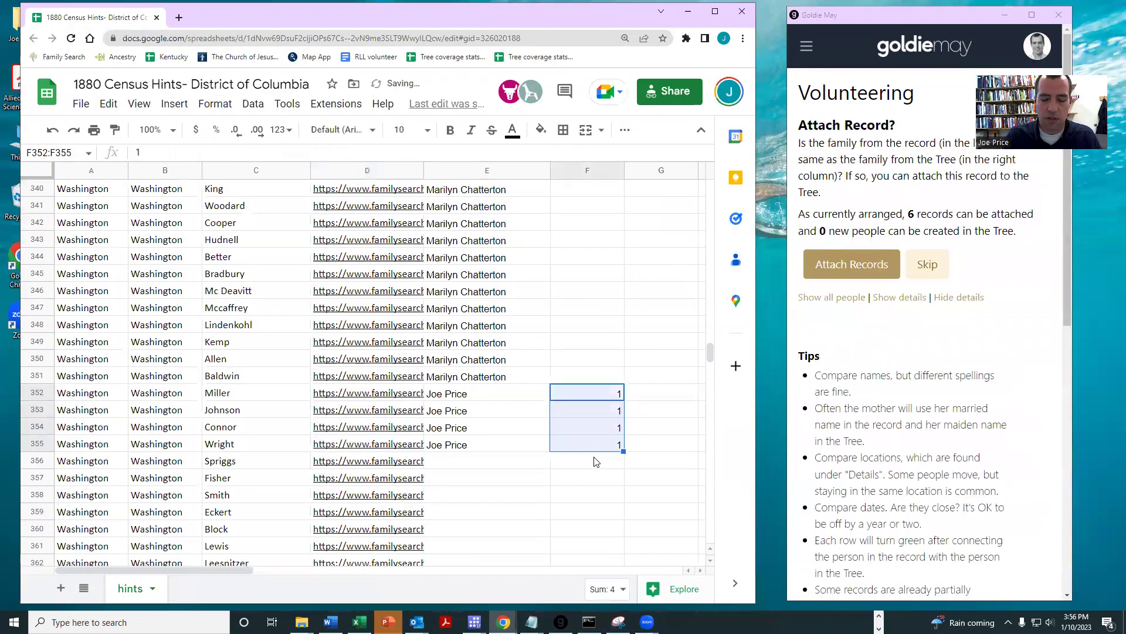
- Claim rows 355–367 with the volunteer's name and open the hint links for rows 356–361
scroll(534, 433, down, 2)
scroll(531, 429, up, 6)
scroll(527, 423, down, 3)
scroll(527, 423, down, 3)
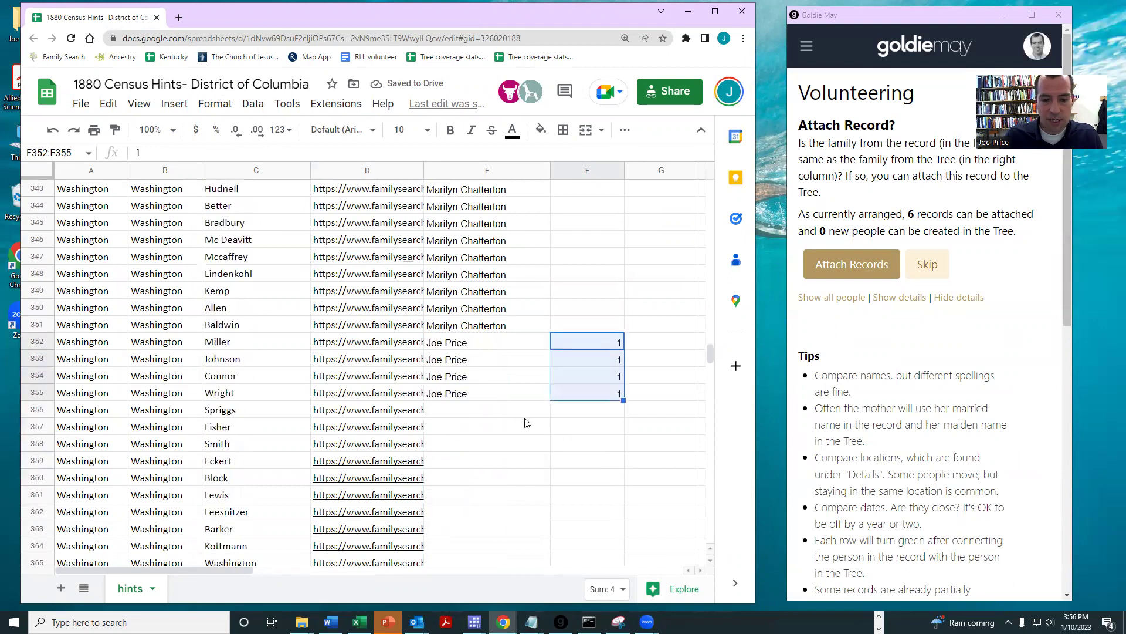
scroll(523, 421, down, 3)
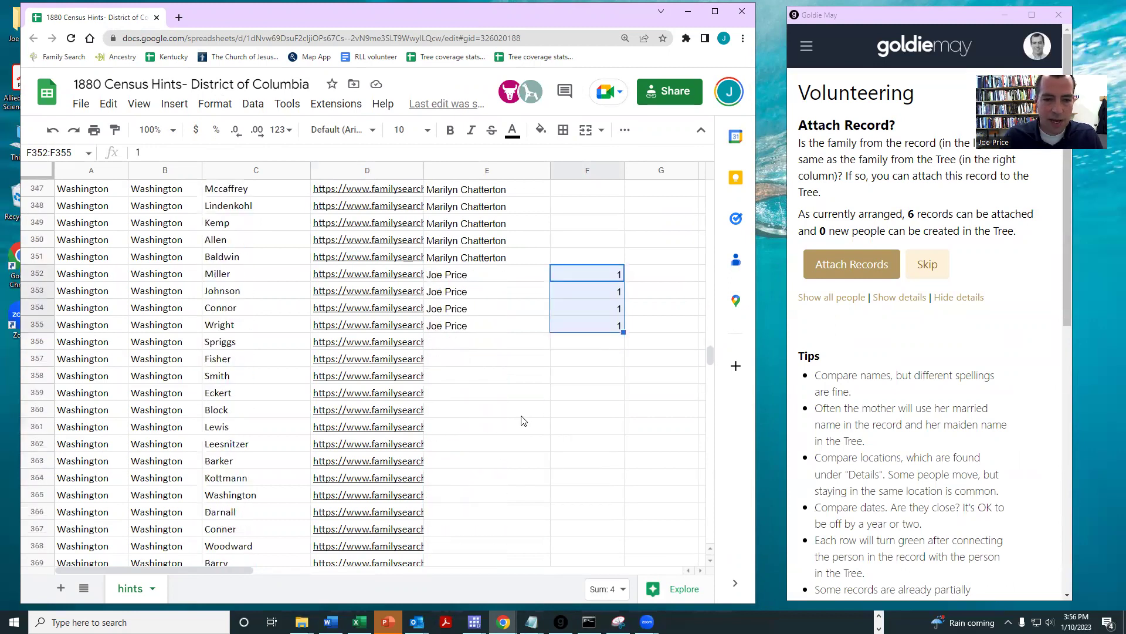
drag(459, 242, 460, 449)
key(ctrl+d)
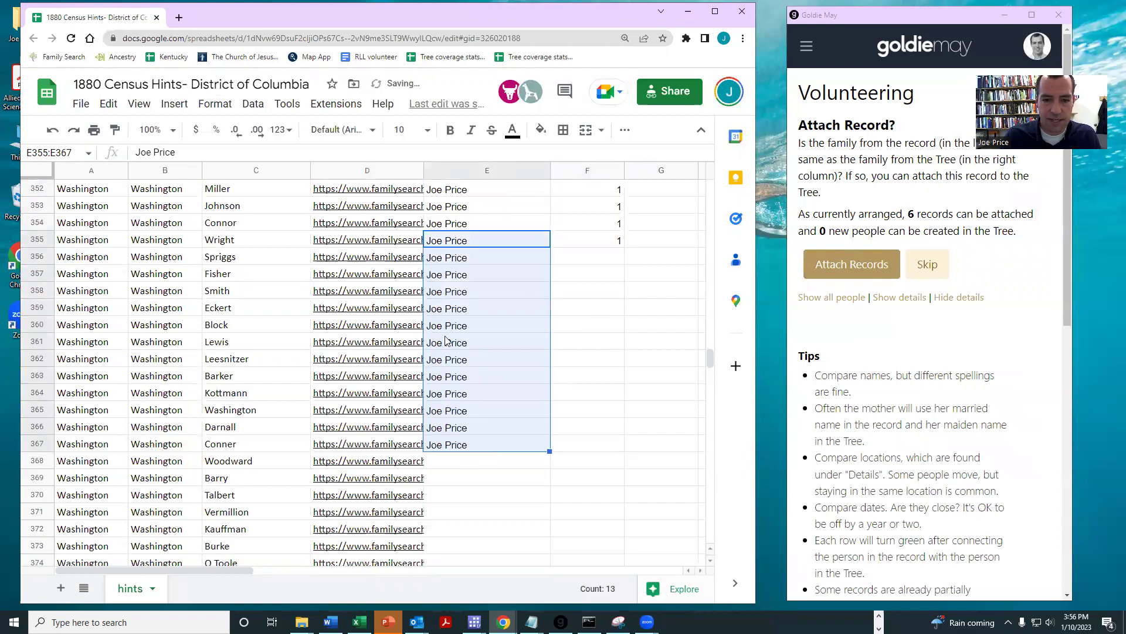
drag(394, 258, 391, 346)
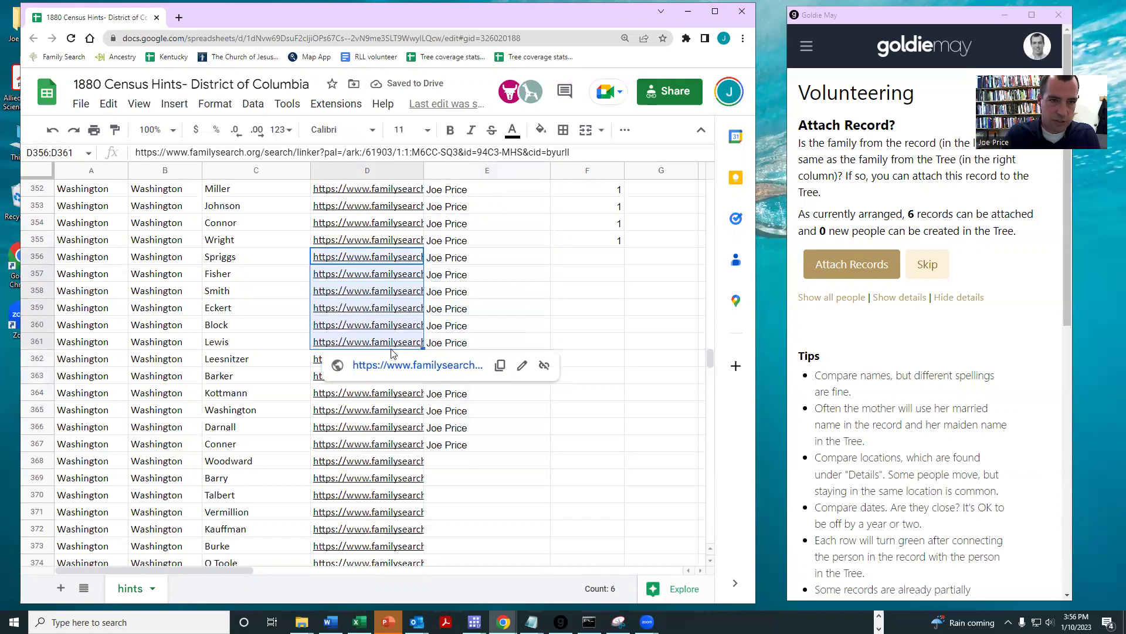
key(alt+Return)
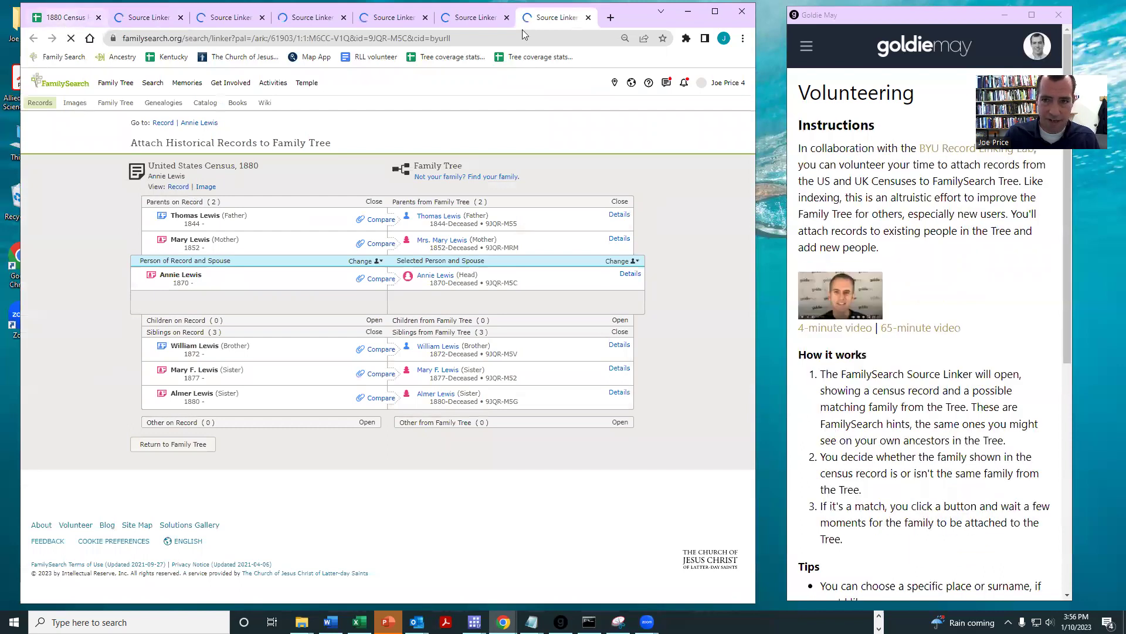
- Move the spreadsheet into its own window and clear the volunteer's name from E356:E367
drag(65, 18, 76, 104)
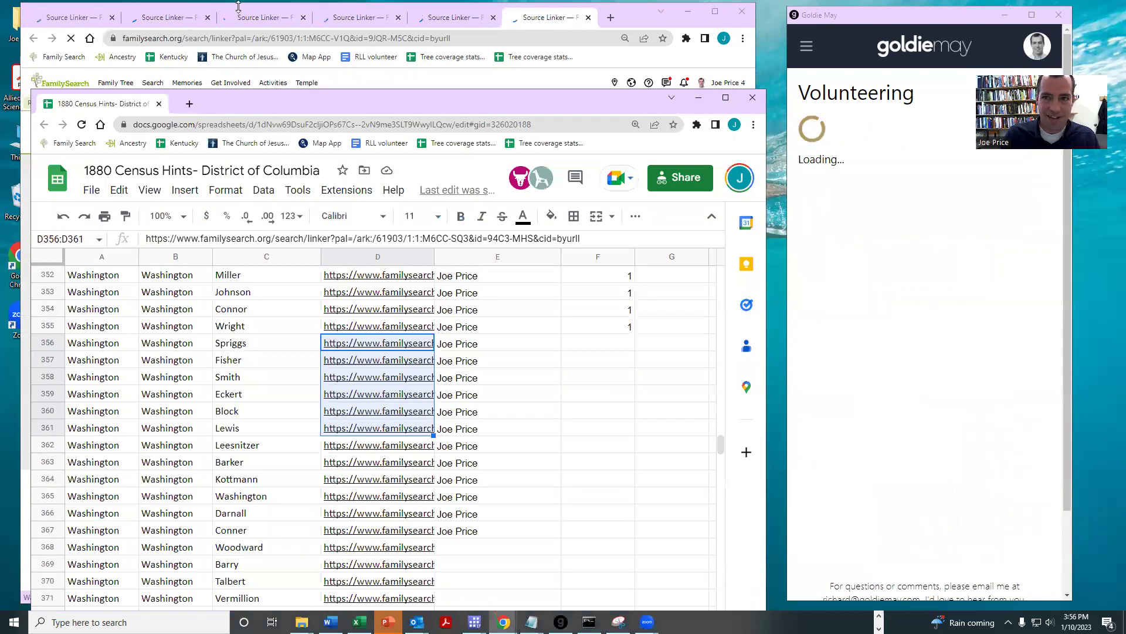
click(743, 16)
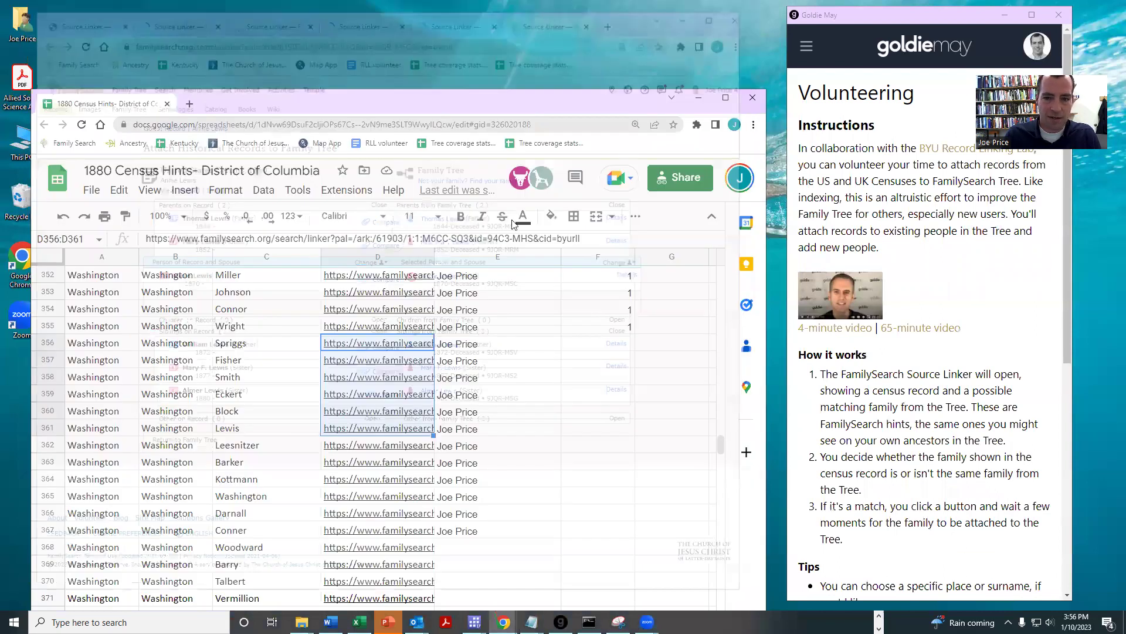
drag(477, 346, 481, 532)
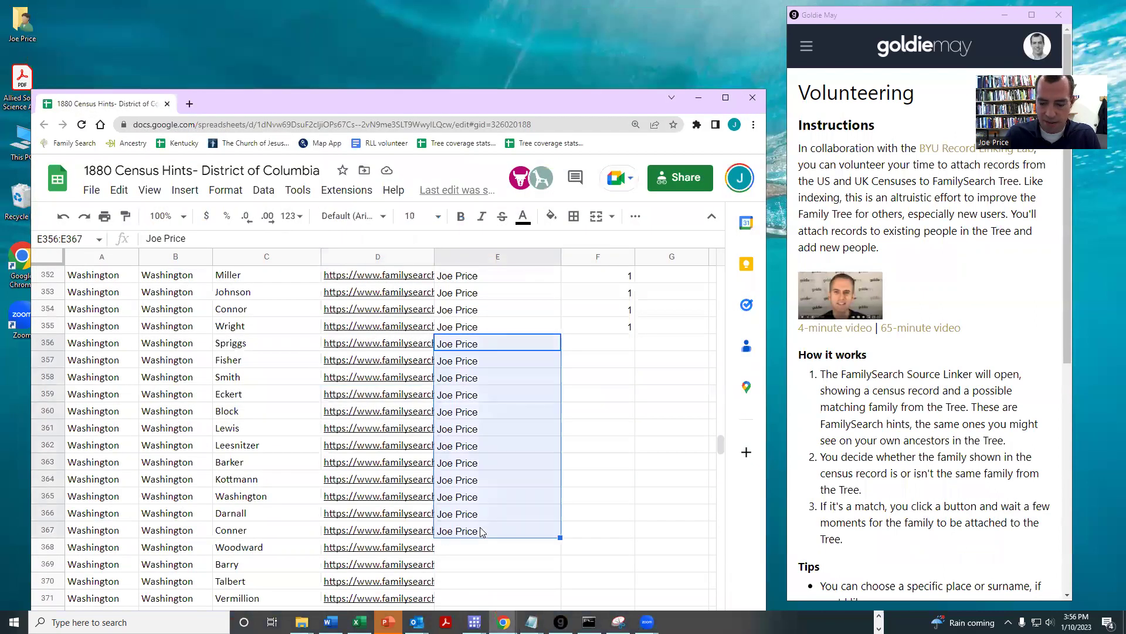
key(Delete)
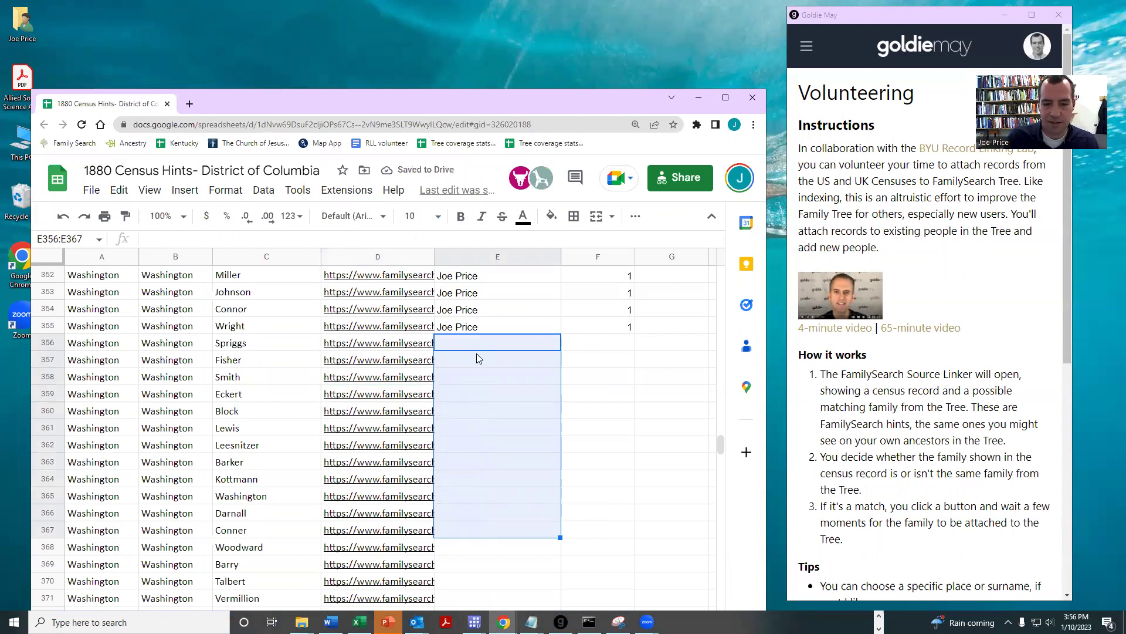
drag(431, 86, 431, 14)
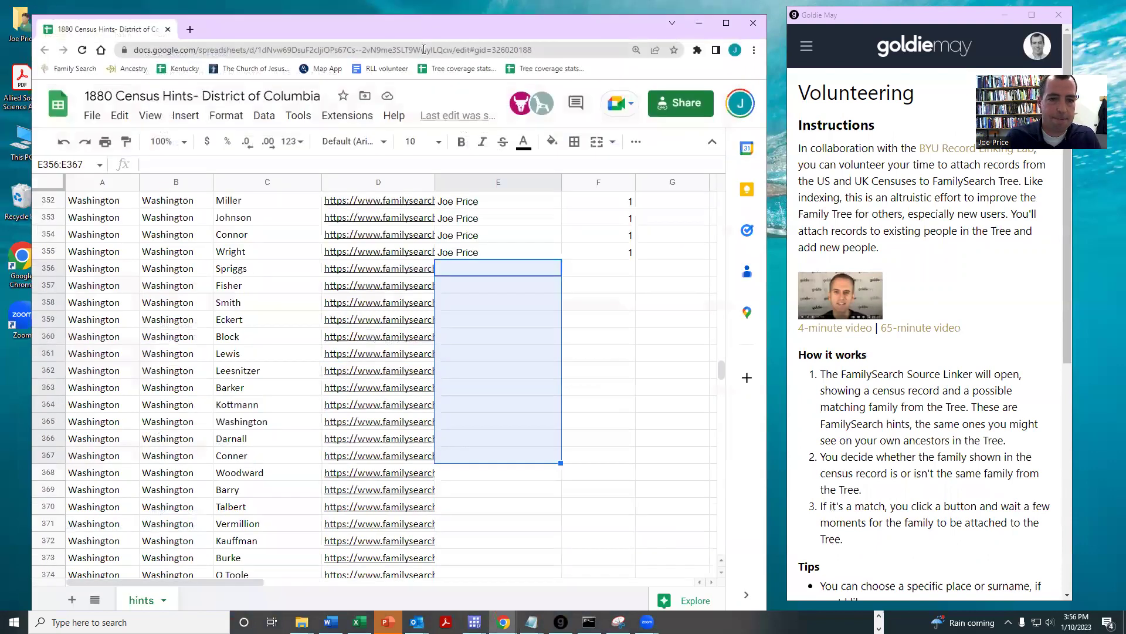